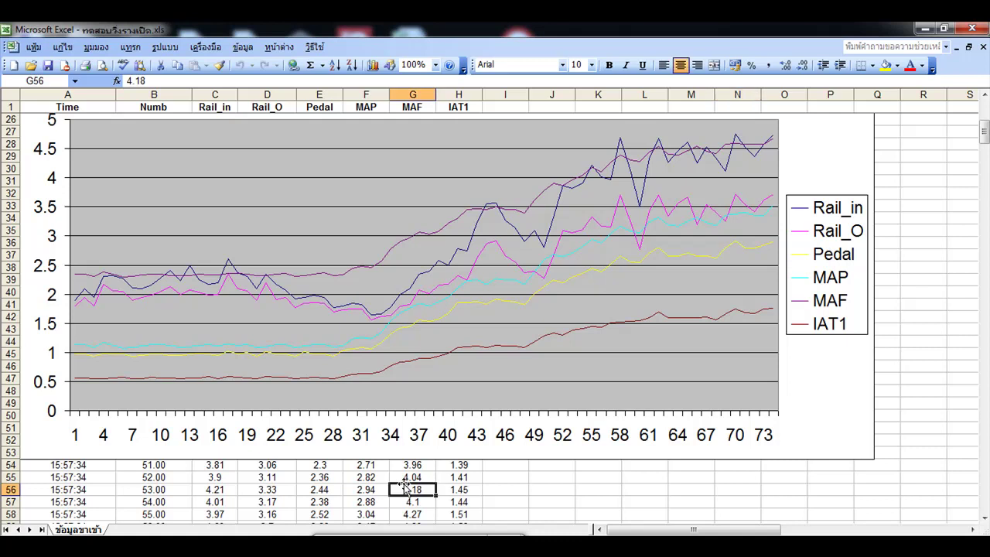
# - Move the existing line chart up the sheet so it starts at about row 11
pyautogui.scroll(3, 352, 382)
pyautogui.scroll(2, 337, 277)
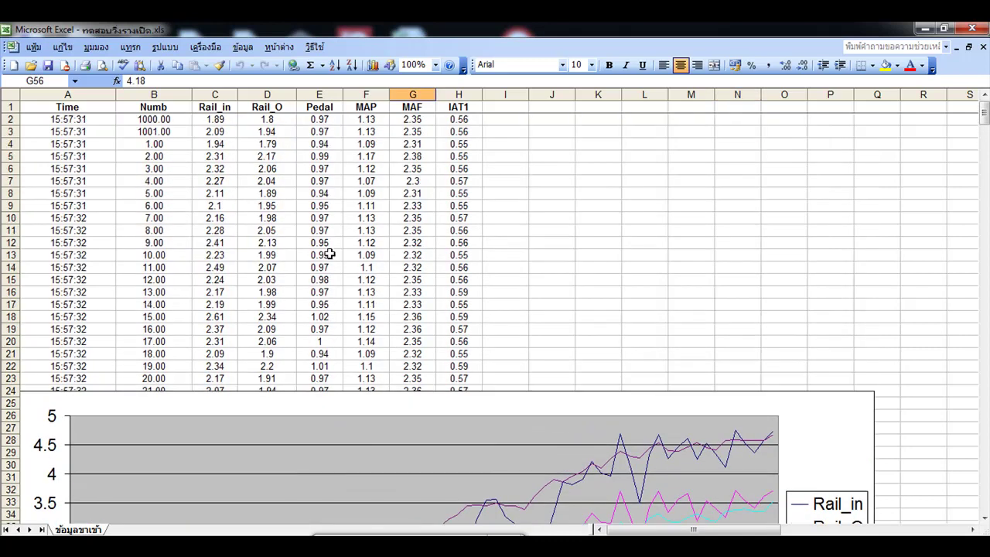
pyautogui.click(371, 268)
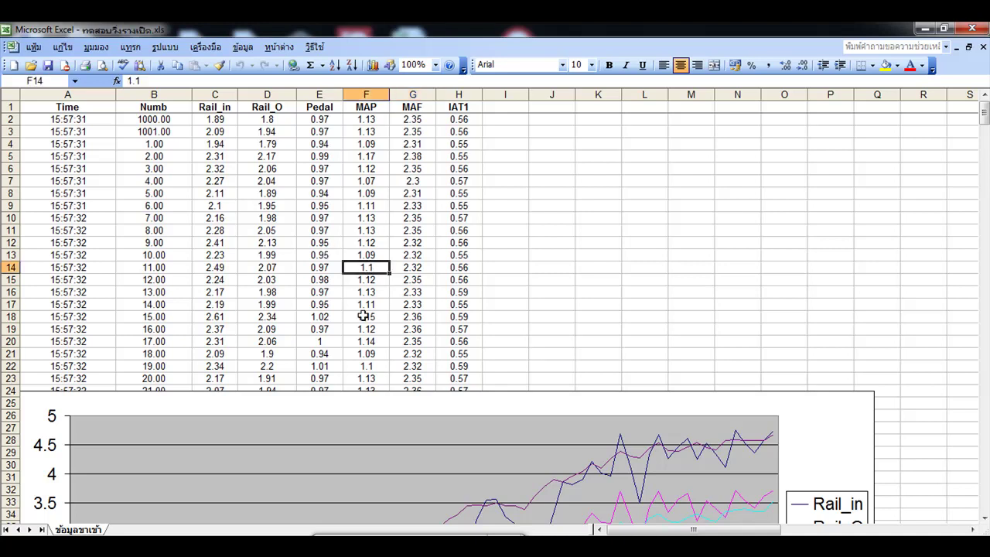
pyautogui.moveTo(401, 410); pyautogui.dragTo(382, 235)
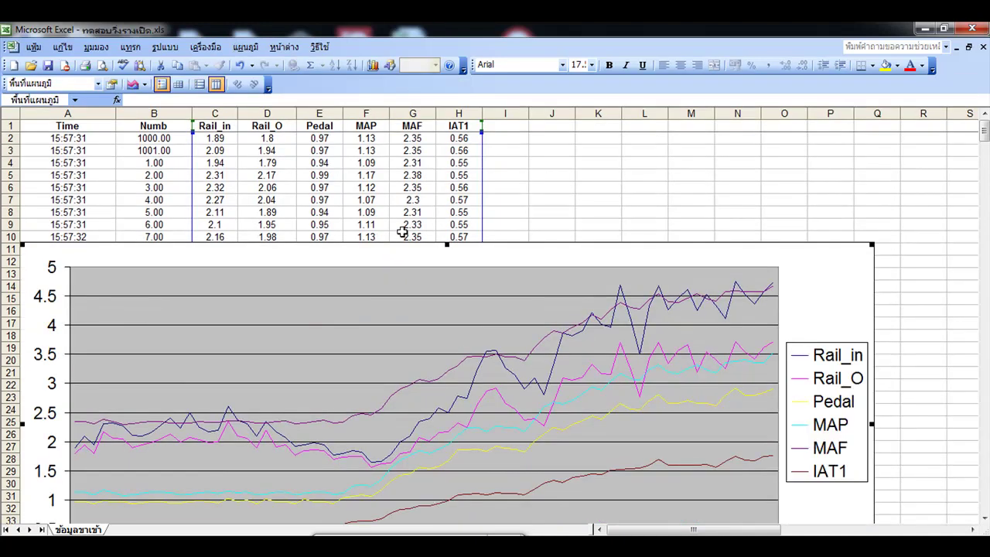
# - Reopen the workbook ทดสอบวิ่งรางเปิด.xls, discarding its changes and allowing the ActiveX controls, and close the Data Acquisition for Excel form
pyautogui.click(31, 65)
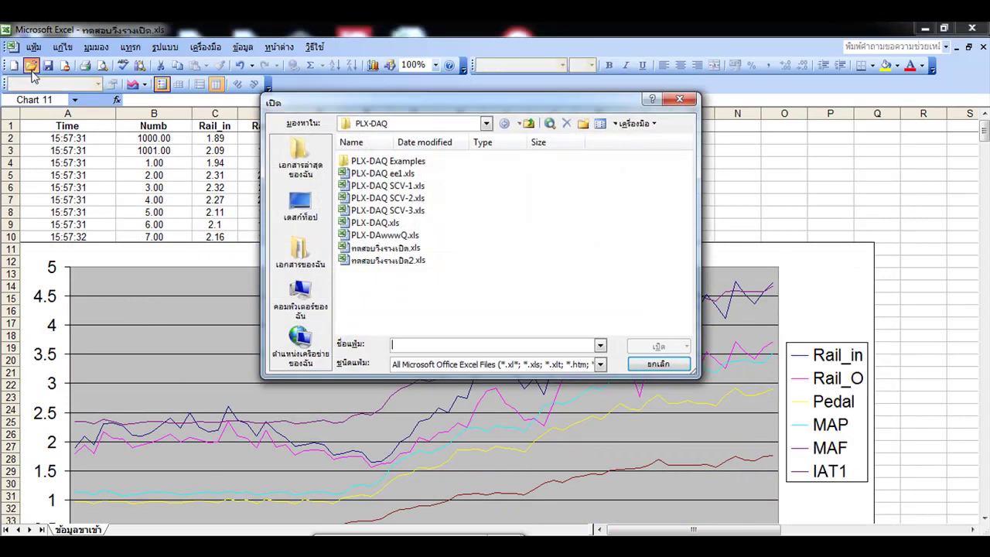
pyautogui.moveTo(465, 110); pyautogui.dragTo(445, 122)
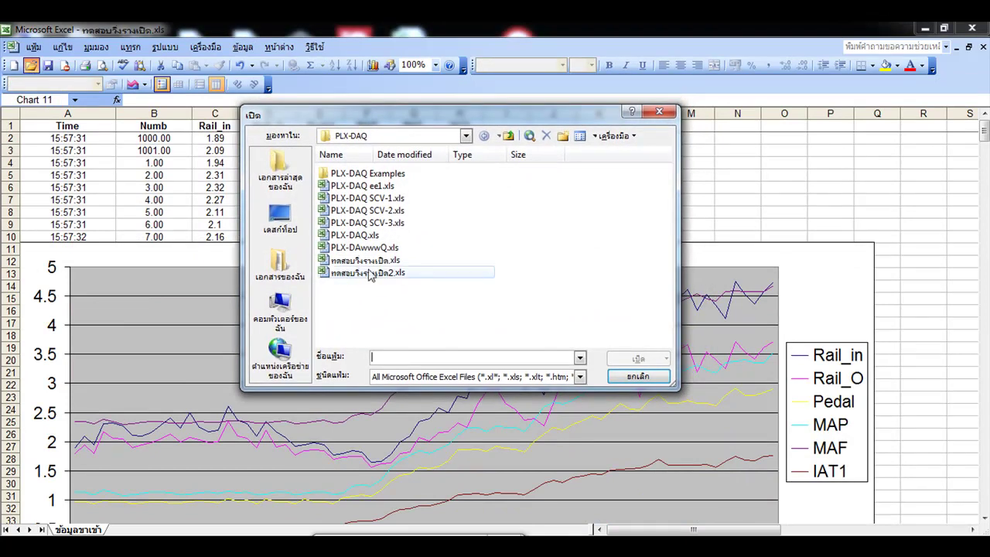
pyautogui.doubleClick(353, 259)
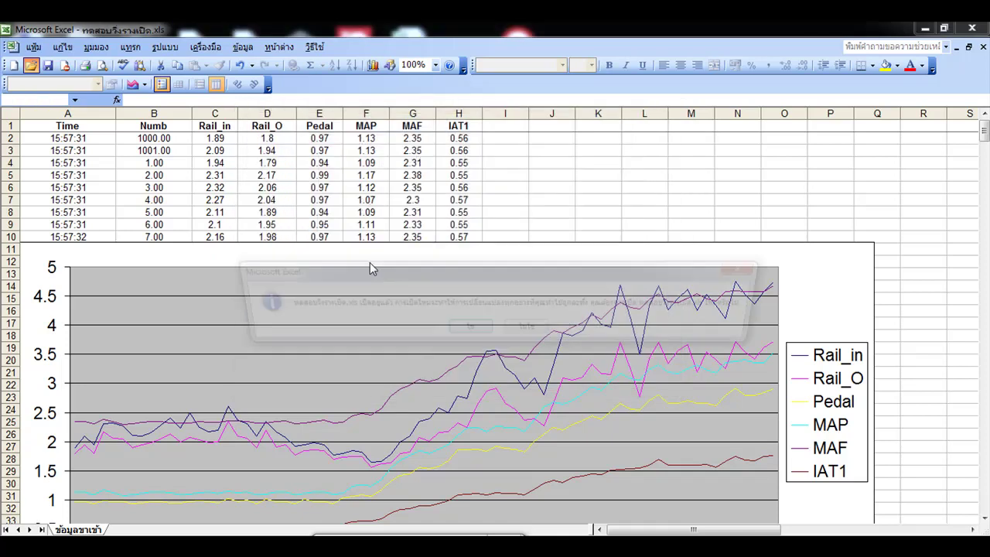
pyautogui.click(469, 330)
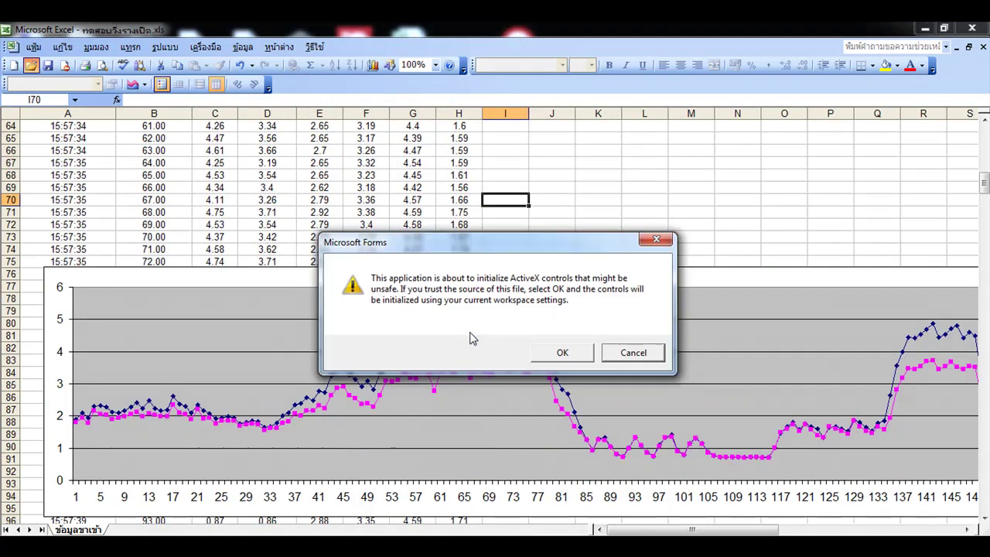
pyautogui.click(565, 352)
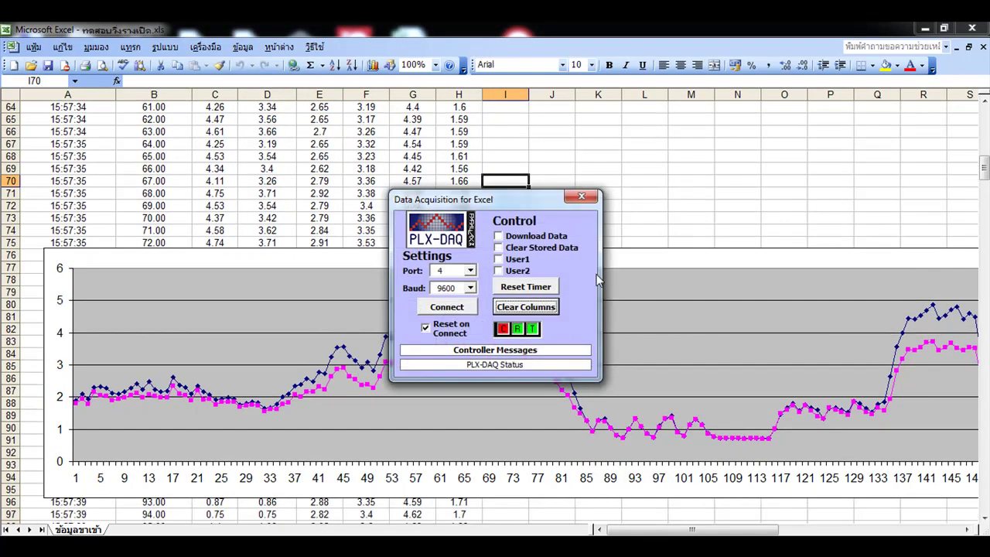
pyautogui.click(557, 197)
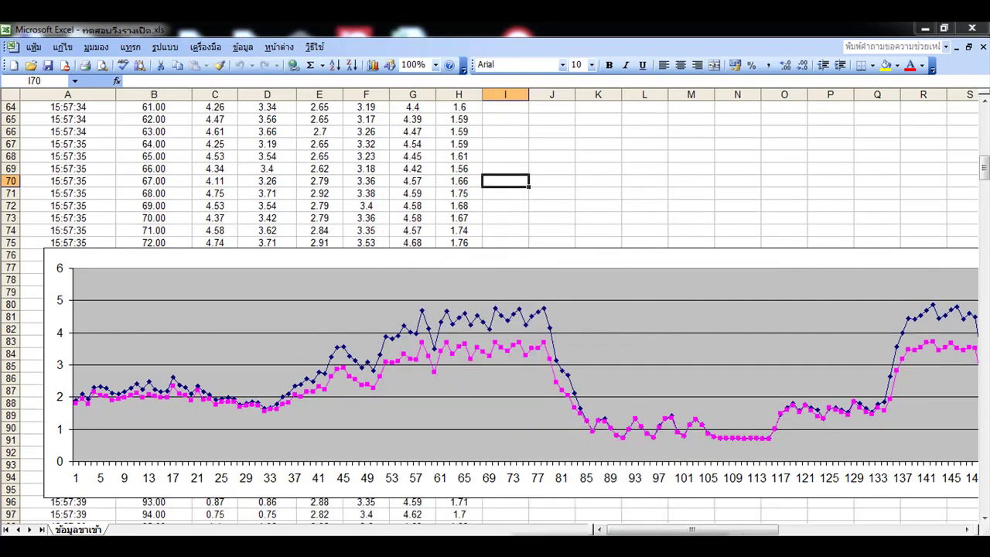
# - Delete the existing six-series line chart near the beginning of the sheet
pyautogui.click(569, 233)
pyautogui.scroll(15, 567, 232)
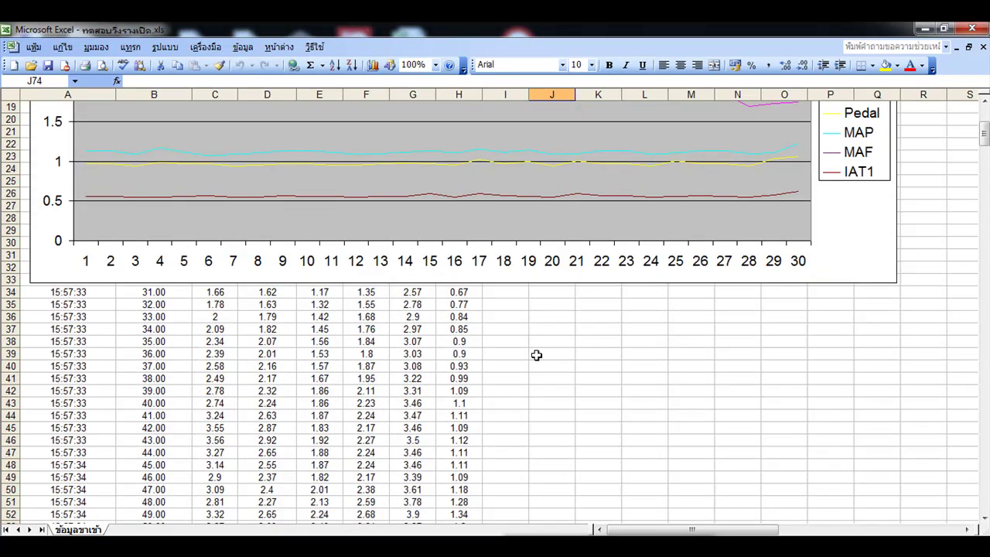
pyautogui.scroll(5, 536, 355)
pyautogui.scroll(1, 540, 362)
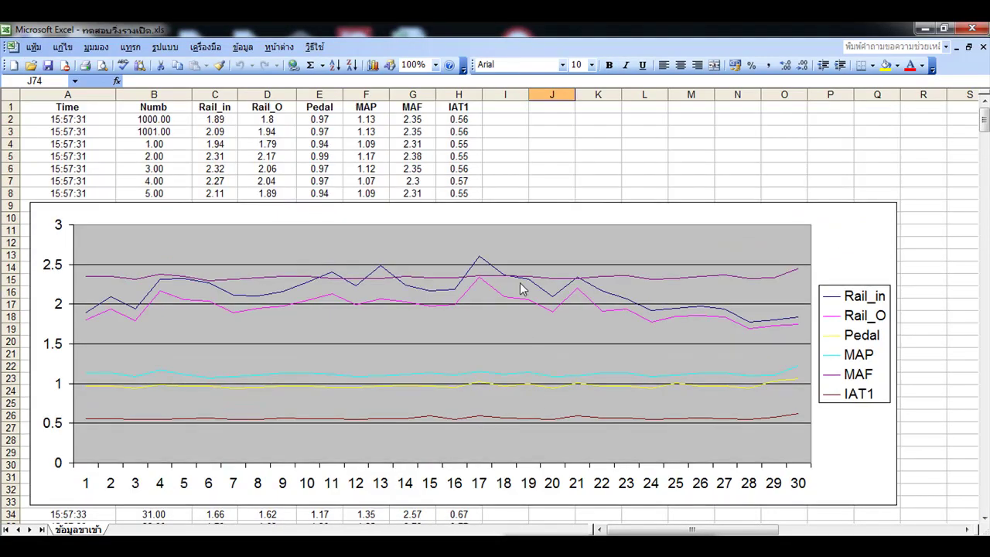
pyautogui.click(531, 220)
pyautogui.press('Delete')
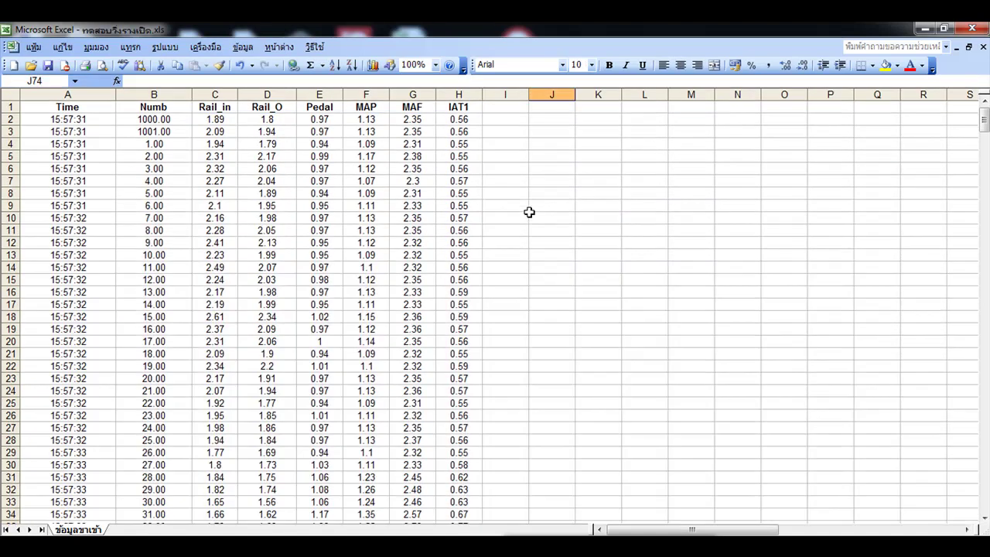
pyautogui.scroll(-4, 413, 194)
pyautogui.scroll(4, 413, 194)
pyautogui.click(373, 64)
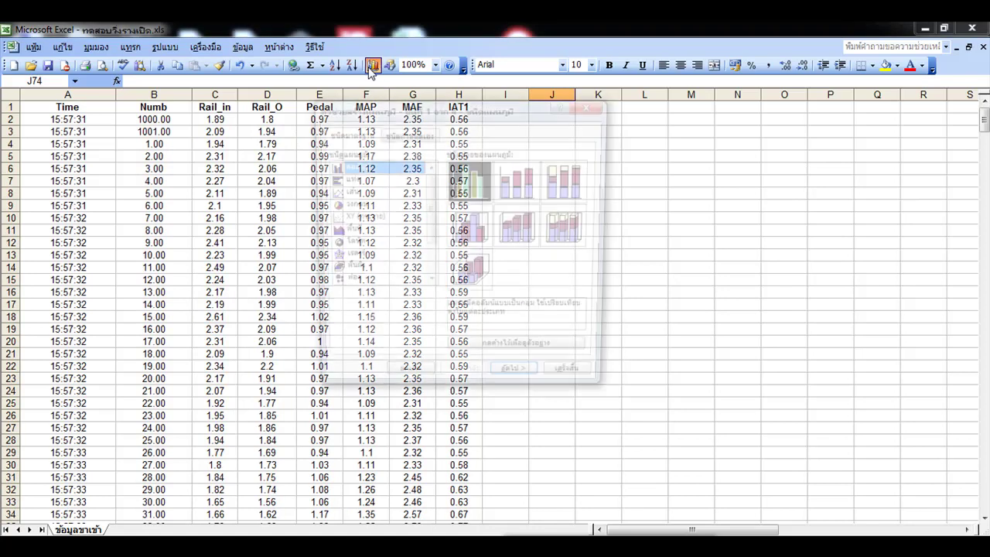
pyautogui.moveTo(464, 108); pyautogui.dragTo(541, 178)
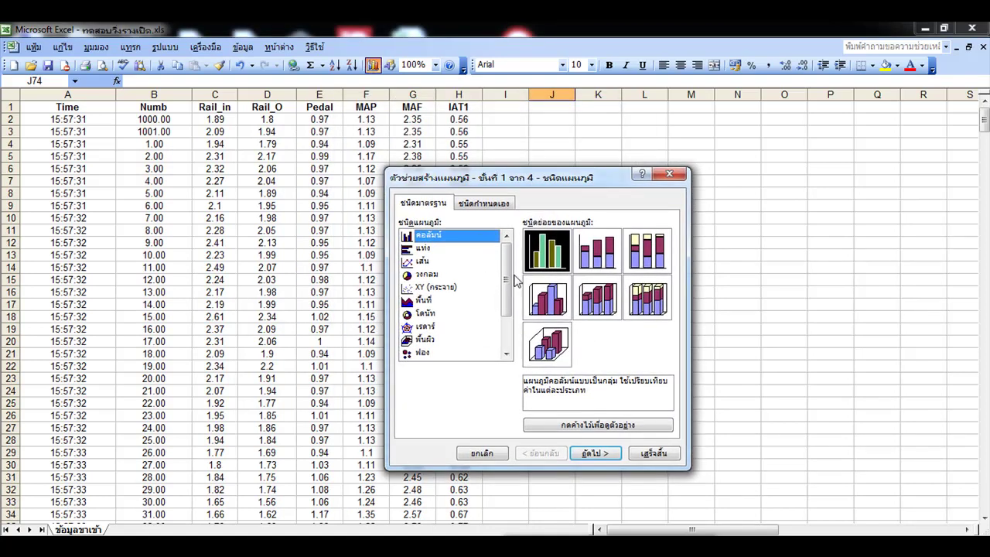
pyautogui.click(652, 453)
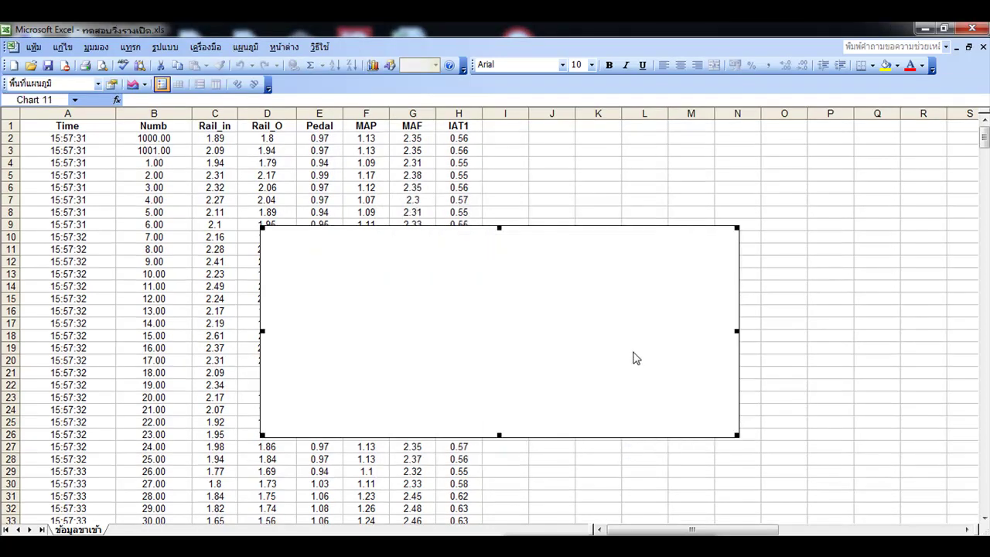
pyautogui.press('Delete')
# - Insert a line chart with data markers from the Rail_in to IAT1 data in columns C to H
pyautogui.moveTo(217, 112); pyautogui.dragTo(461, 464)
pyautogui.scroll(4, 477, 309)
pyautogui.click(373, 65)
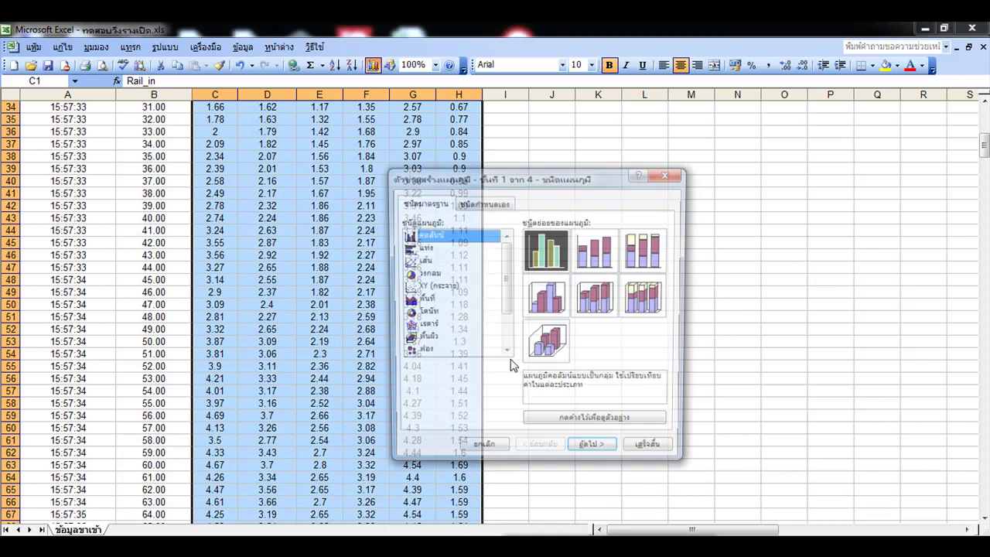
pyautogui.click(423, 261)
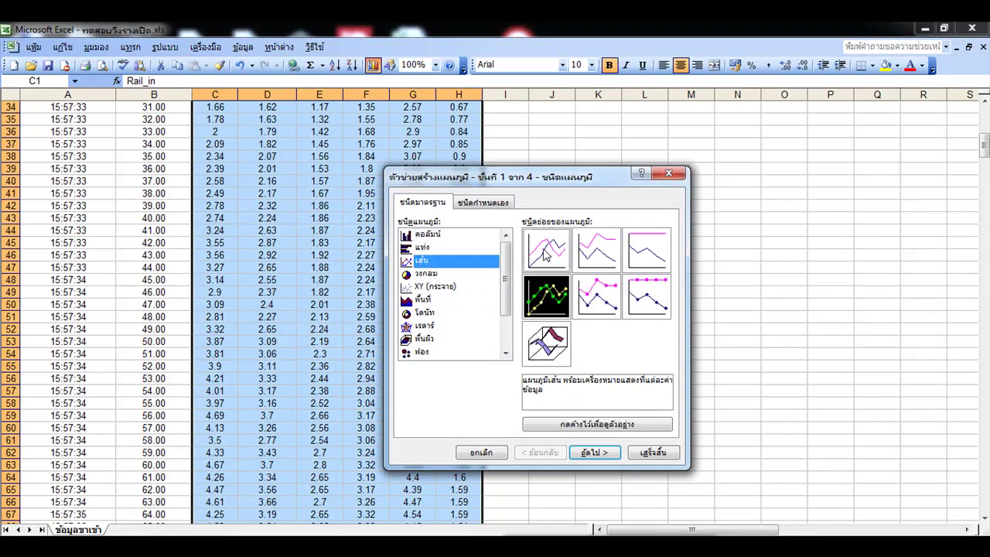
pyautogui.click(546, 257)
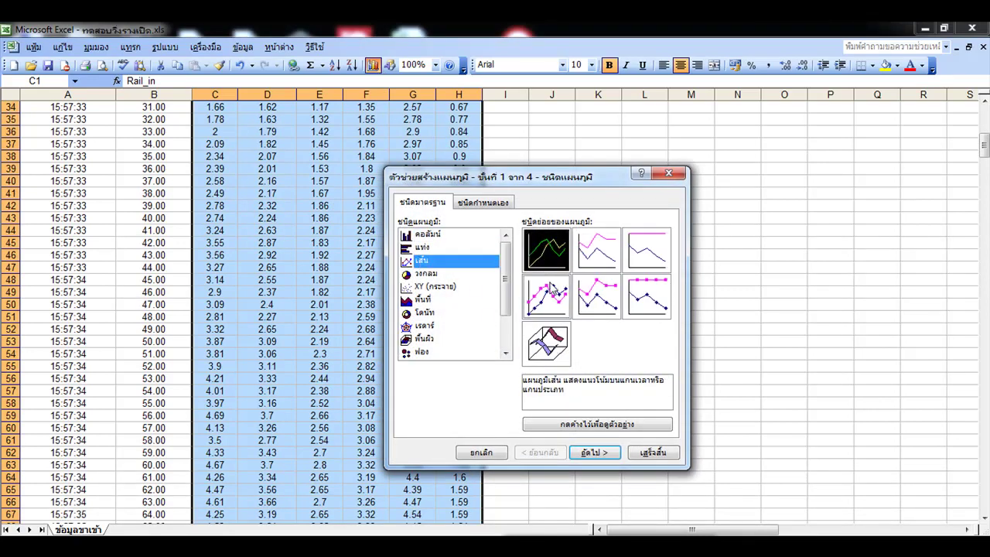
pyautogui.click(551, 287)
pyautogui.click(650, 454)
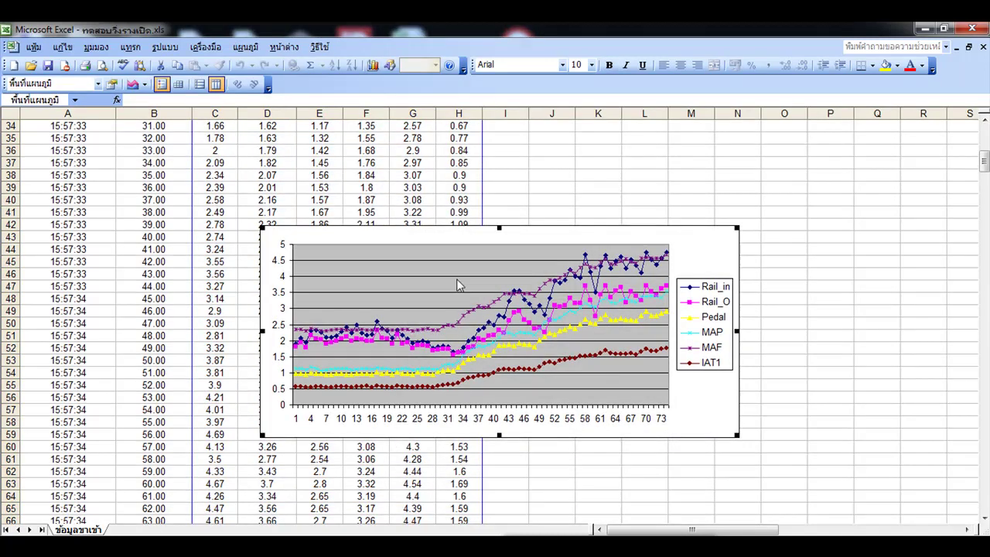
# - Move the new chart to start at about row 37 in column A and enlarge it to about row 63 and column O
pyautogui.moveTo(310, 245); pyautogui.dragTo(143, 181)
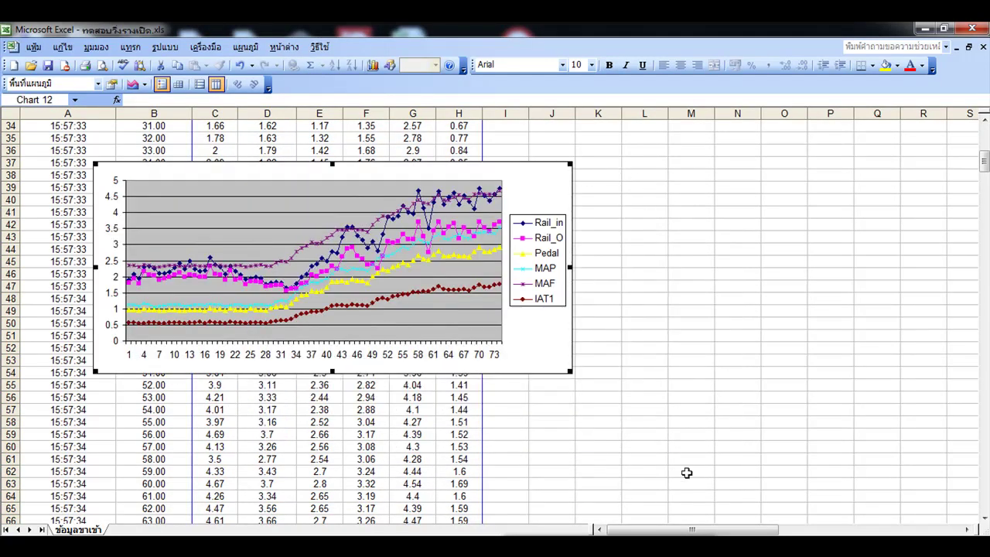
pyautogui.moveTo(570, 372); pyautogui.dragTo(809, 494)
pyautogui.scroll(2, 880, 339)
pyautogui.scroll(-2, 880, 339)
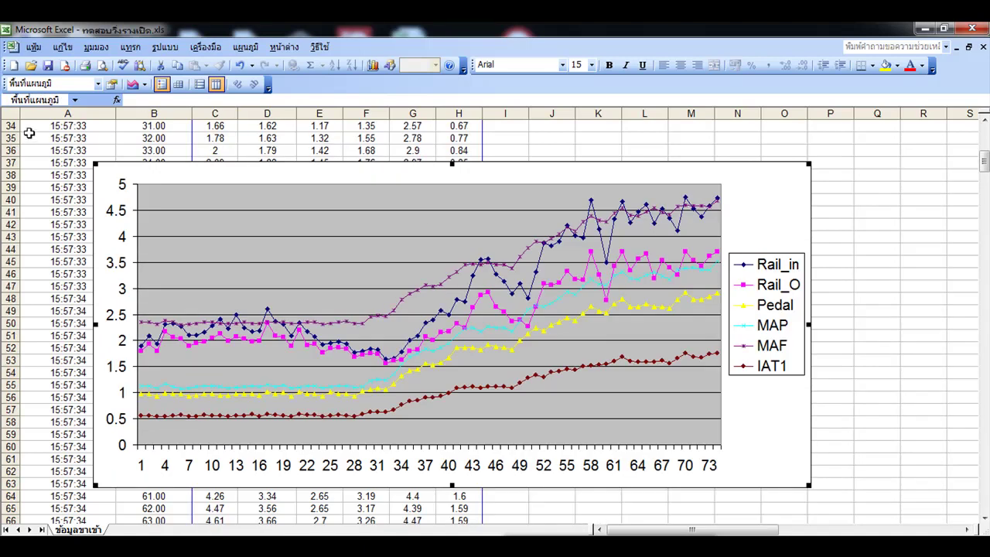
# - Freeze the header row by fixing the panes above row 2
pyautogui.scroll(11, 221, 217)
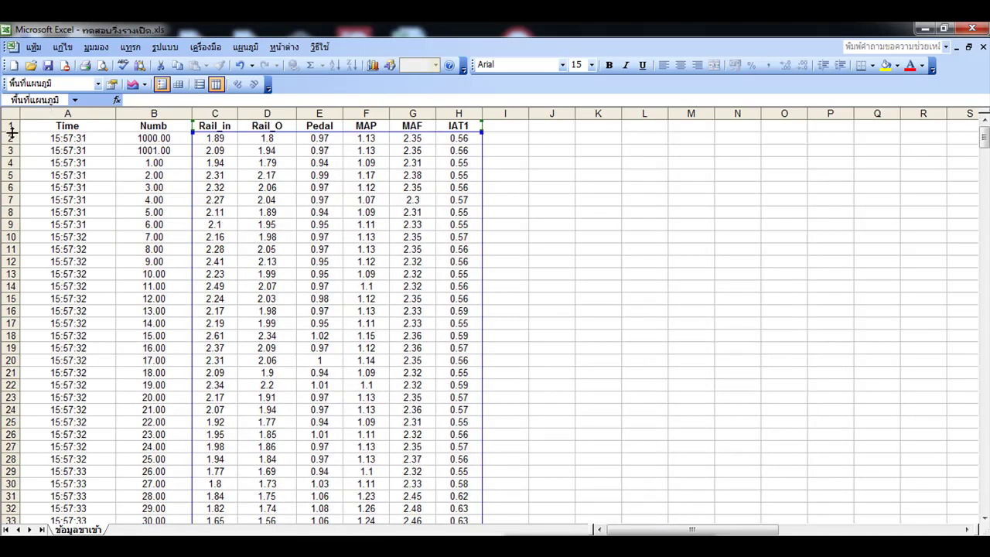
pyautogui.click(10, 137)
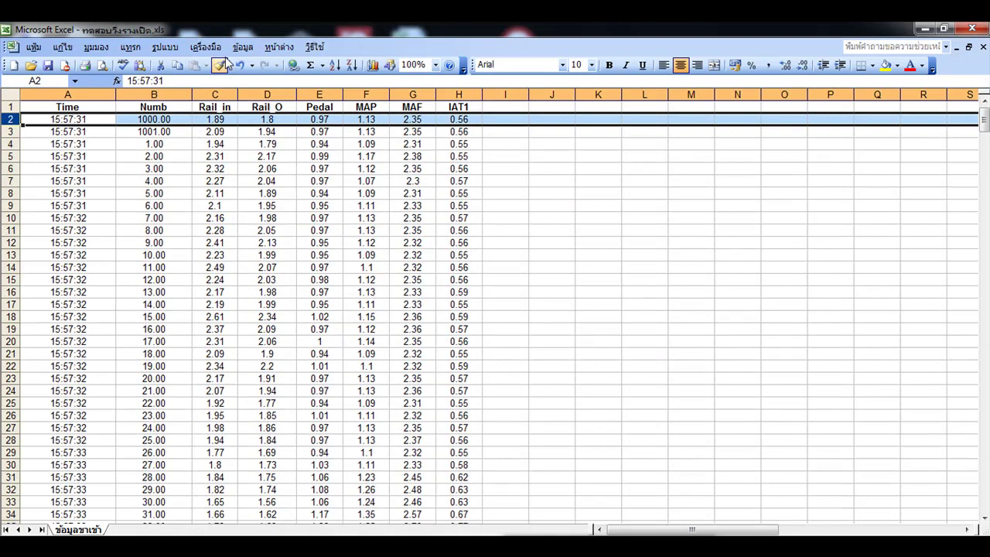
pyautogui.click(277, 48)
pyautogui.click(297, 121)
pyautogui.scroll(-10, 448, 289)
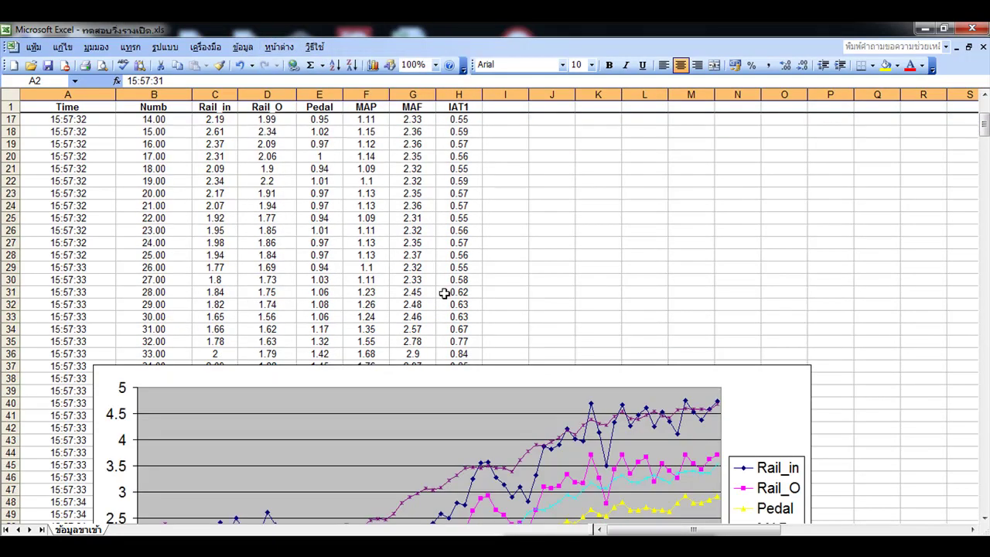
# - Select the Pedal series in the chart and compare it with the values in the Pedal column
pyautogui.moveTo(552, 200); pyautogui.dragTo(543, 163)
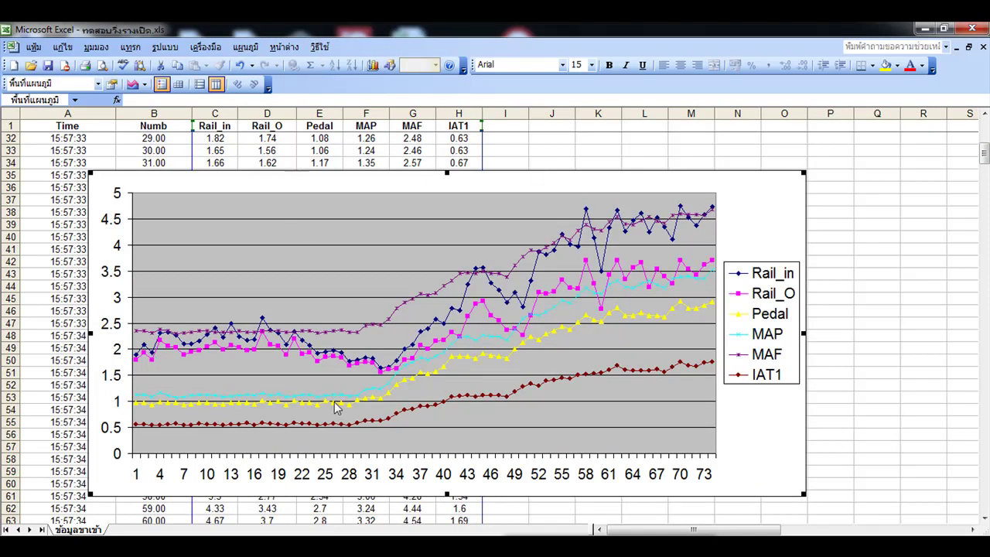
pyautogui.click(284, 408)
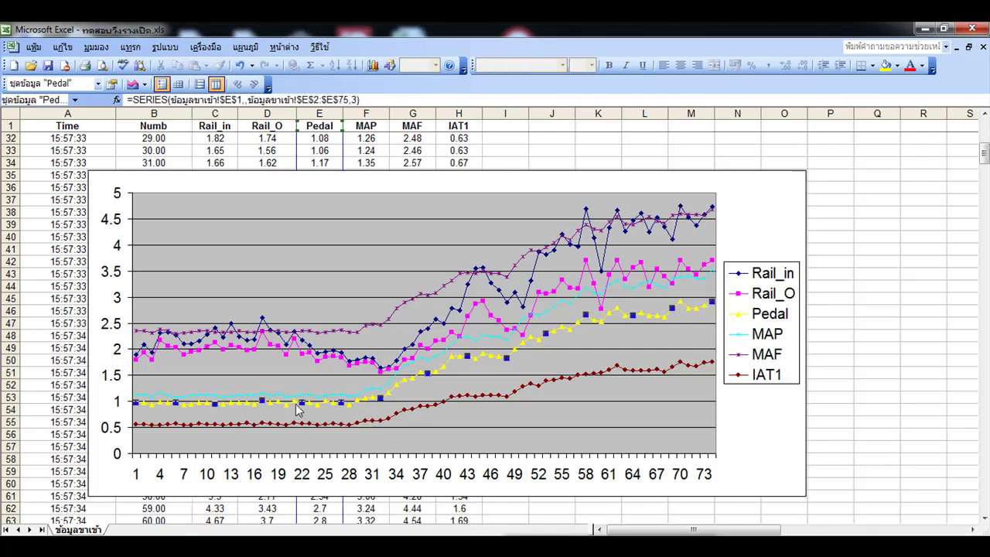
pyautogui.scroll(1, 297, 402)
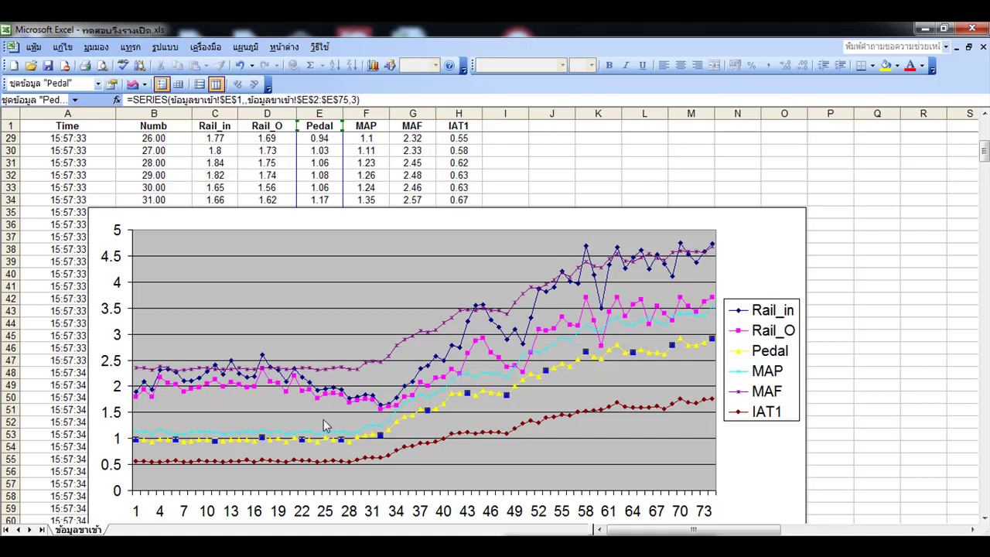
pyautogui.click(323, 126)
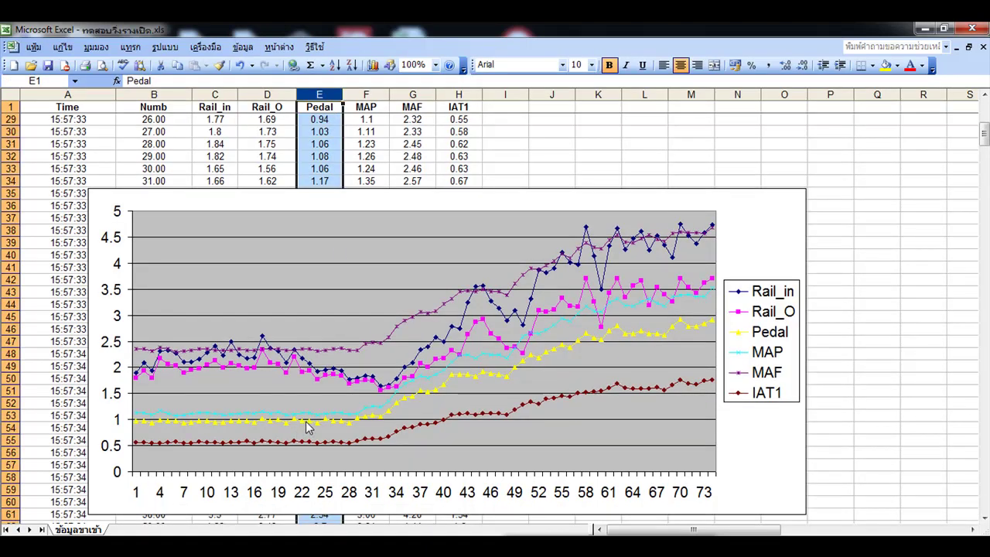
pyautogui.click(306, 420)
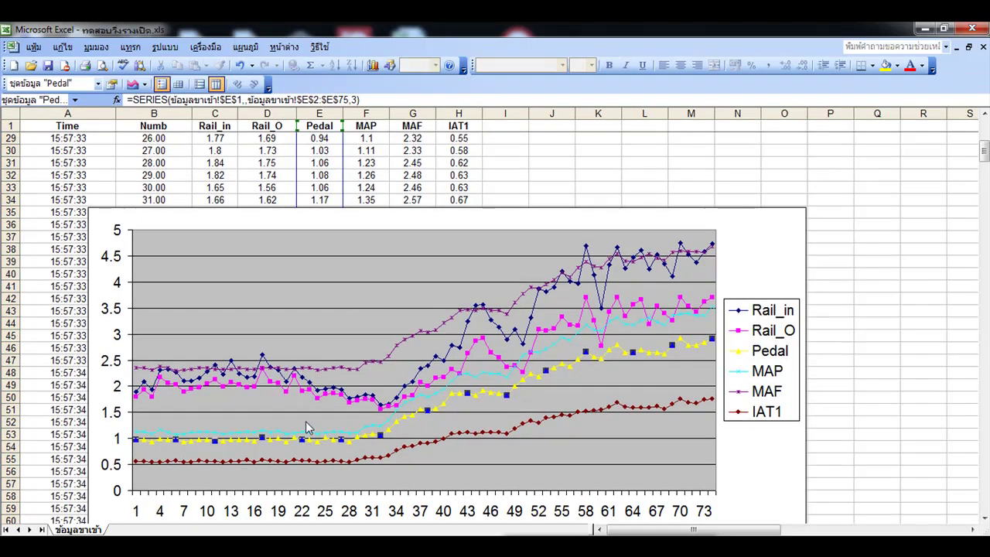
pyautogui.click(319, 174)
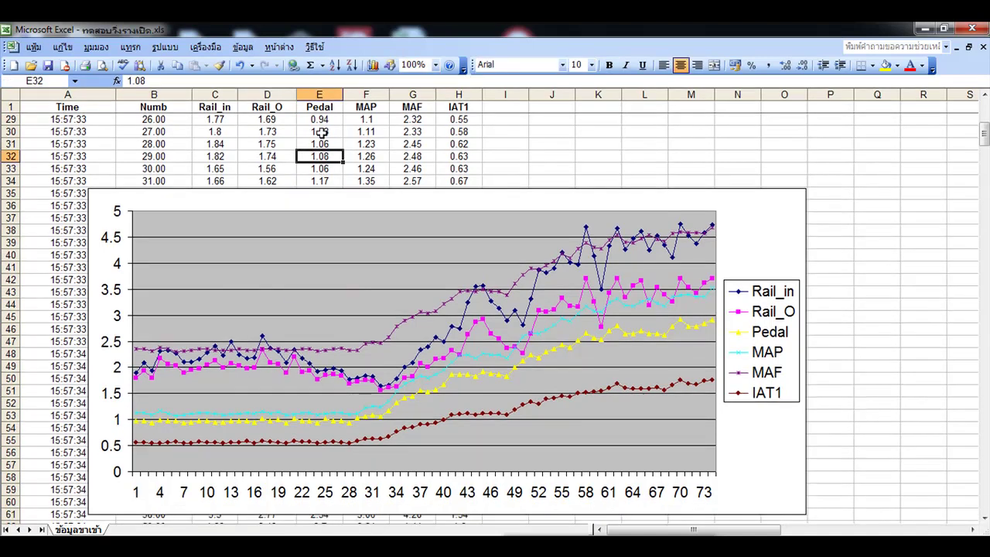
pyautogui.click(322, 133)
pyautogui.click(322, 160)
# - Reposition the chart so it starts at about row 33 in column A, directly beside the row headers
pyautogui.moveTo(325, 199); pyautogui.dragTo(588, 169)
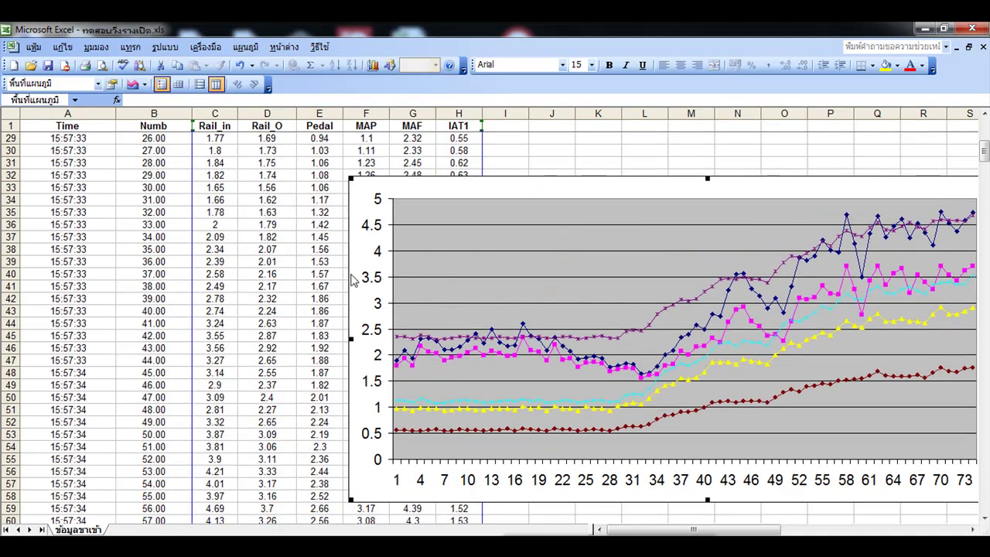
pyautogui.moveTo(215, 220); pyautogui.dragTo(62, 197)
pyautogui.scroll(-1, 317, 262)
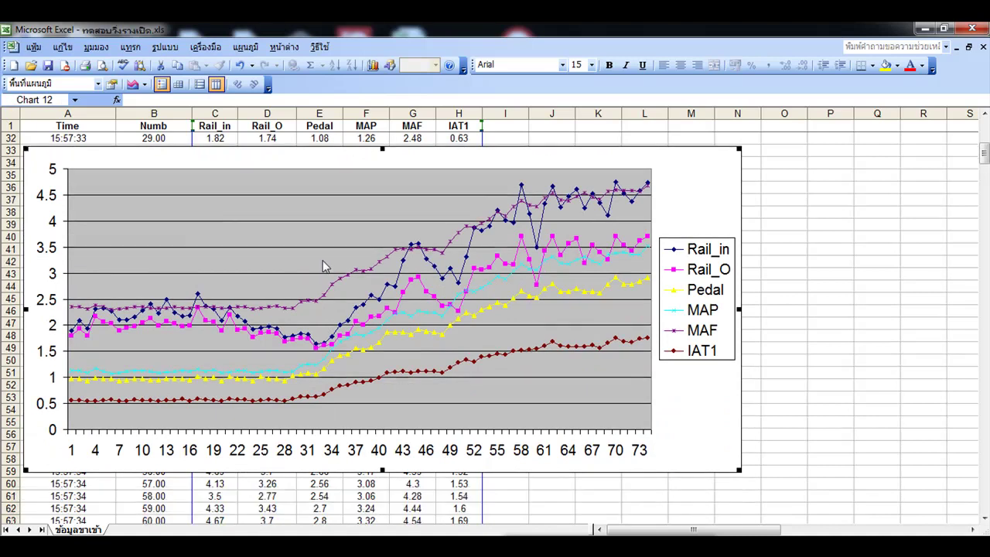
# - Examine the chart's curves and select the MAP series to trace its source column
pyautogui.scroll(-1, 321, 260)
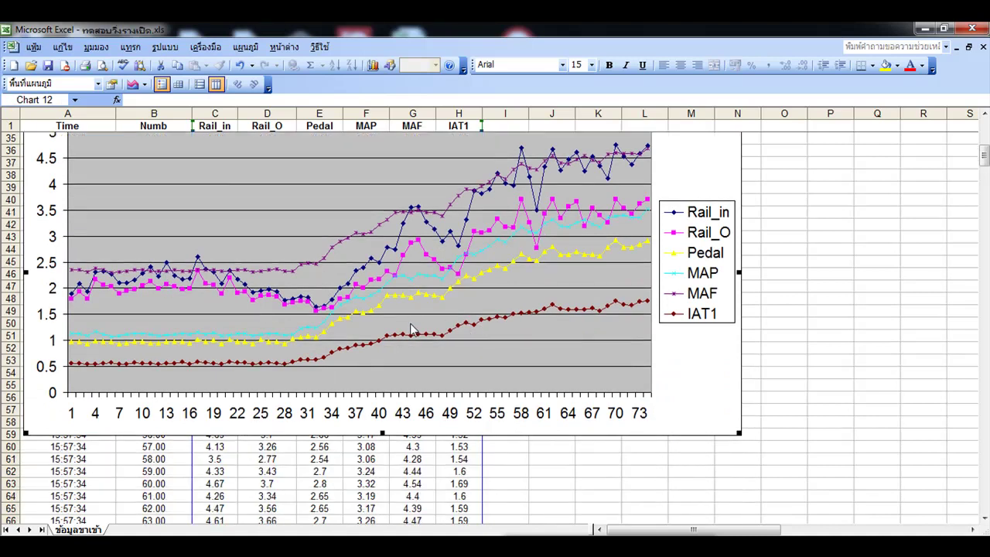
pyautogui.scroll(2, 412, 329)
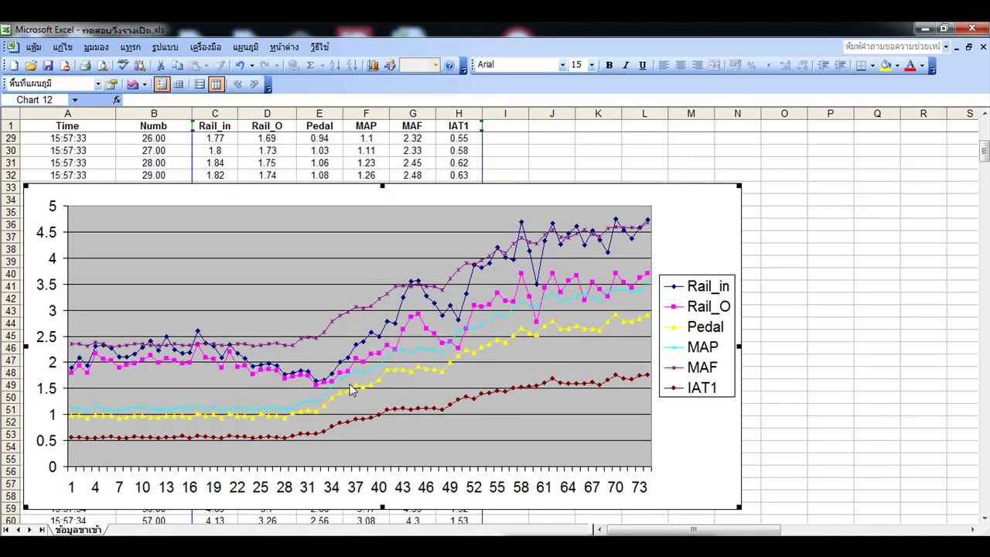
pyautogui.click(307, 407)
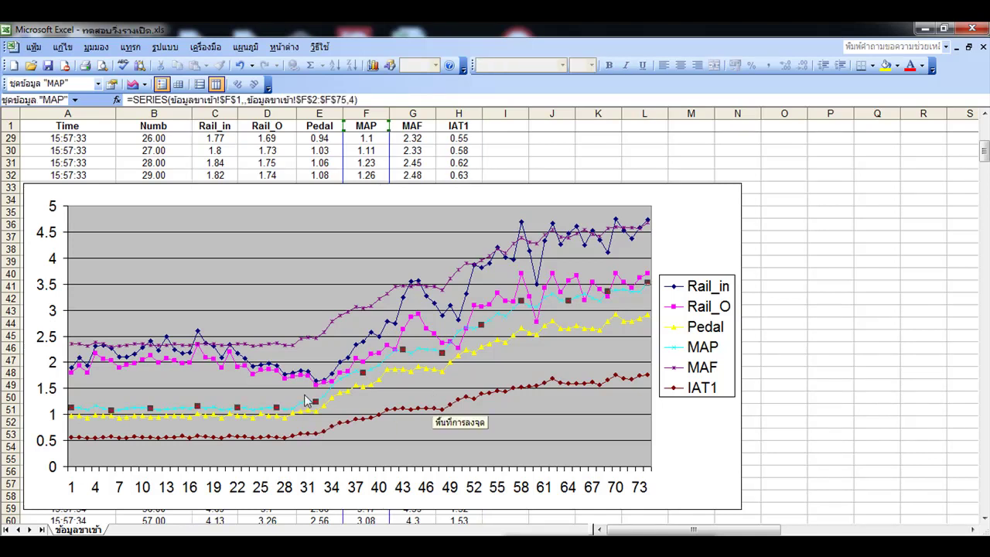
# - Compare the MAP column's values around row 29 with the MAP series in the chart
pyautogui.click(374, 138)
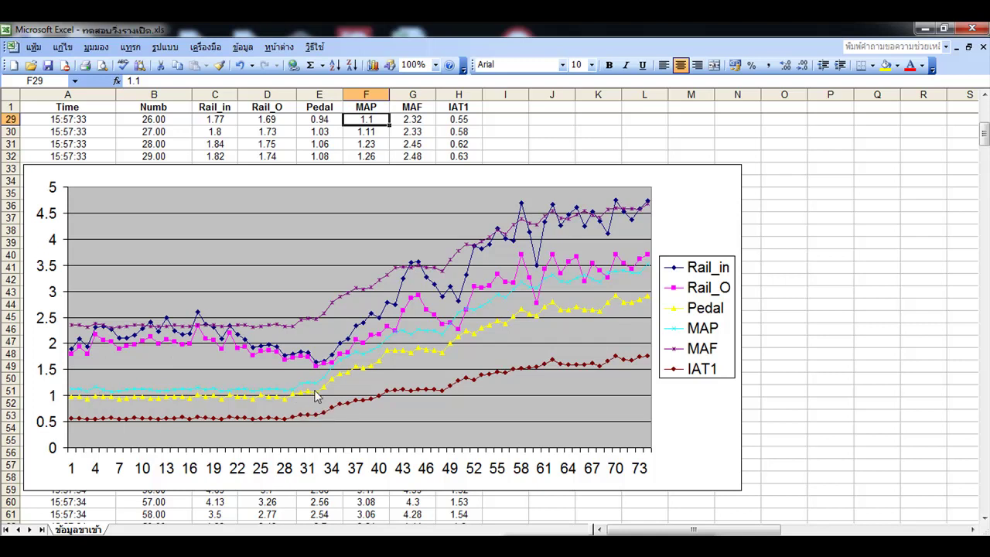
pyautogui.click(379, 354)
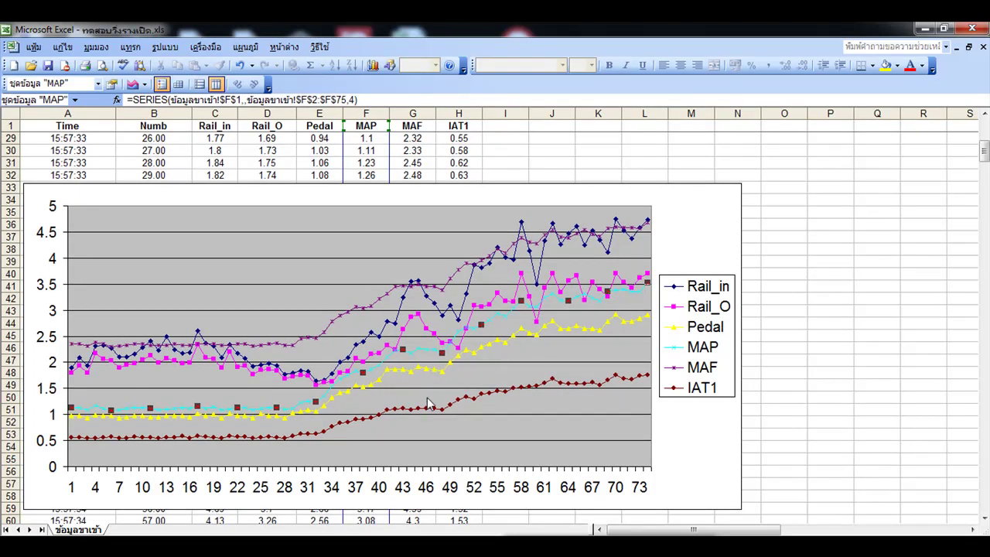
pyautogui.scroll(1, 430, 404)
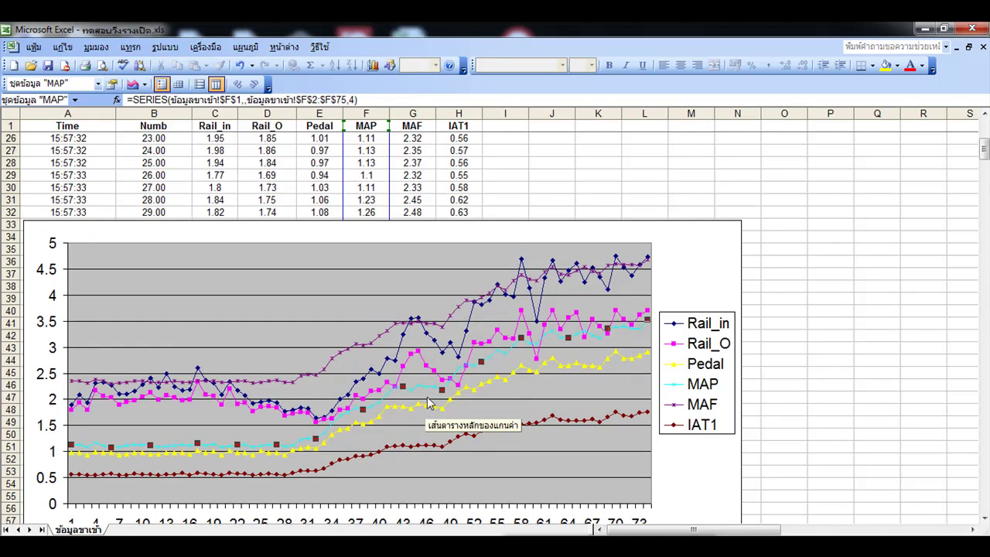
# - Select the MAF series in the chart and compare its curve with the values in the MAF column
pyautogui.click(338, 364)
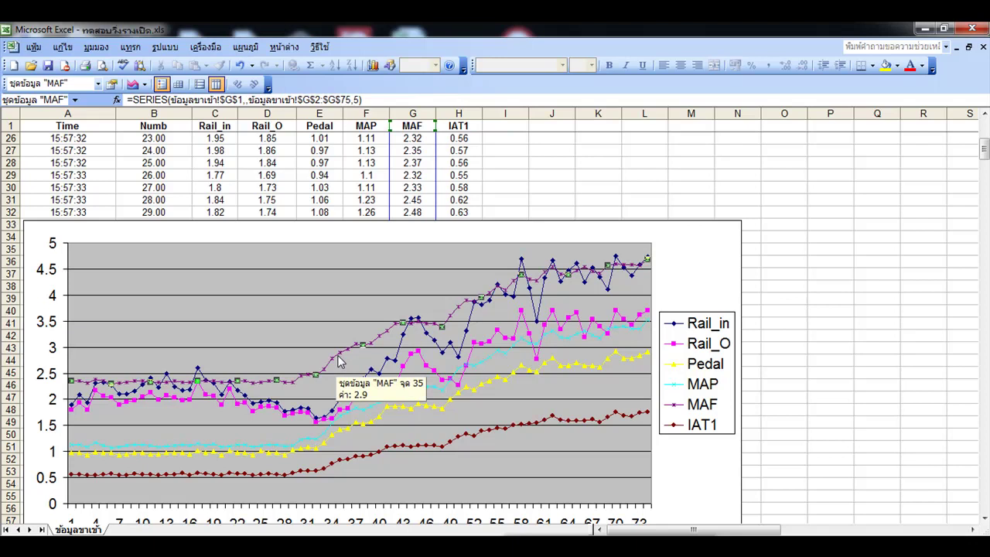
pyautogui.click(423, 146)
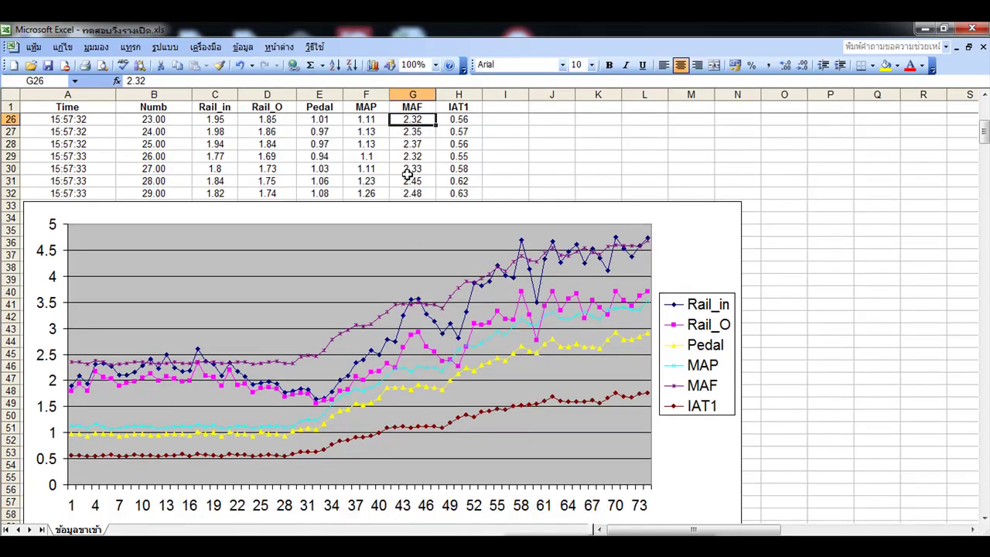
pyautogui.scroll(7, 268, 285)
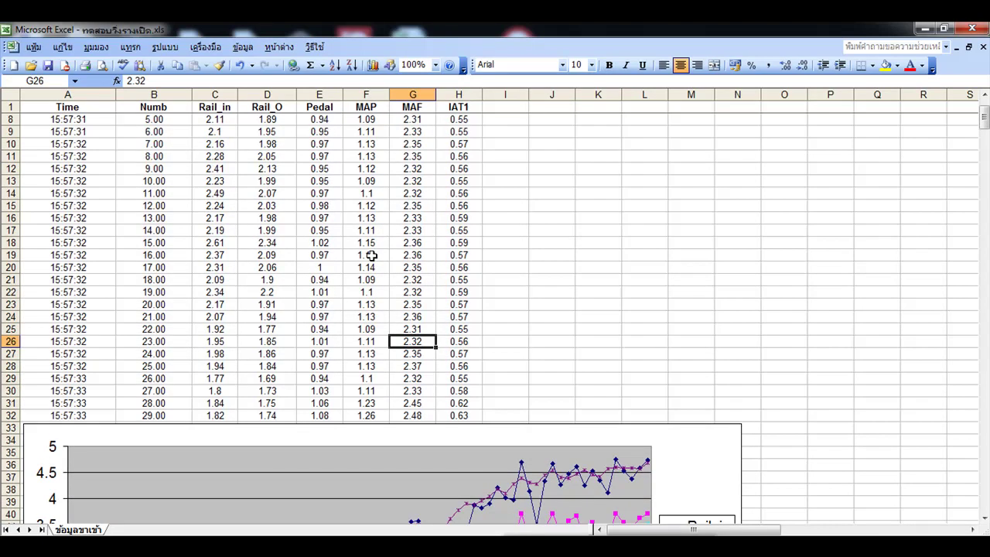
pyautogui.scroll(-8, 371, 255)
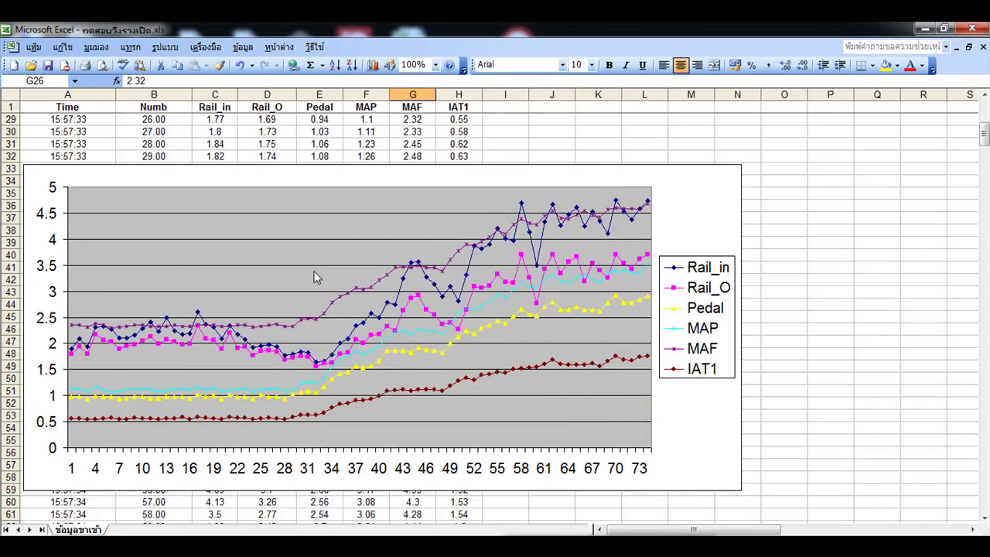
pyautogui.scroll(1, 229, 346)
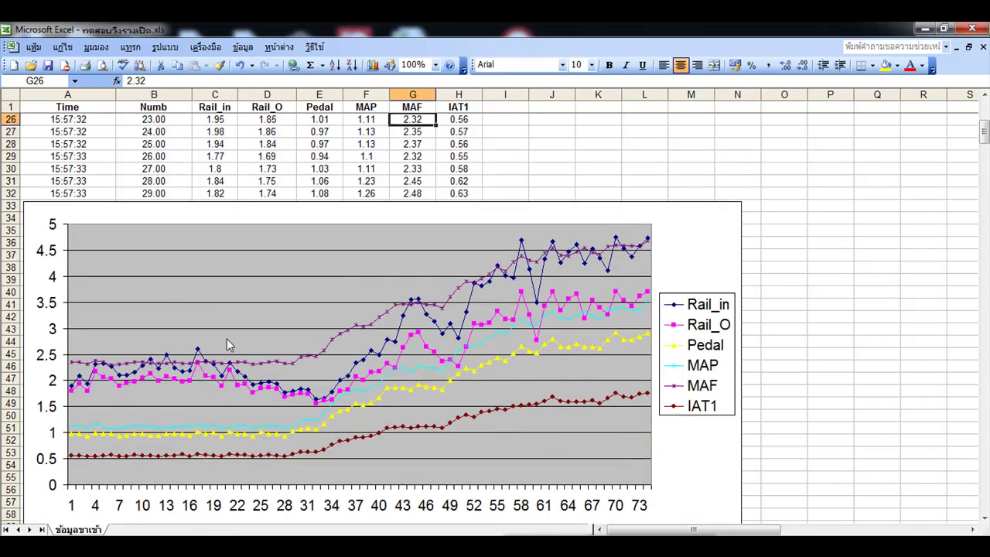
# - Compare the MAF and Pedal curves around points 29 to 35, where they begin to change
pyautogui.click(293, 365)
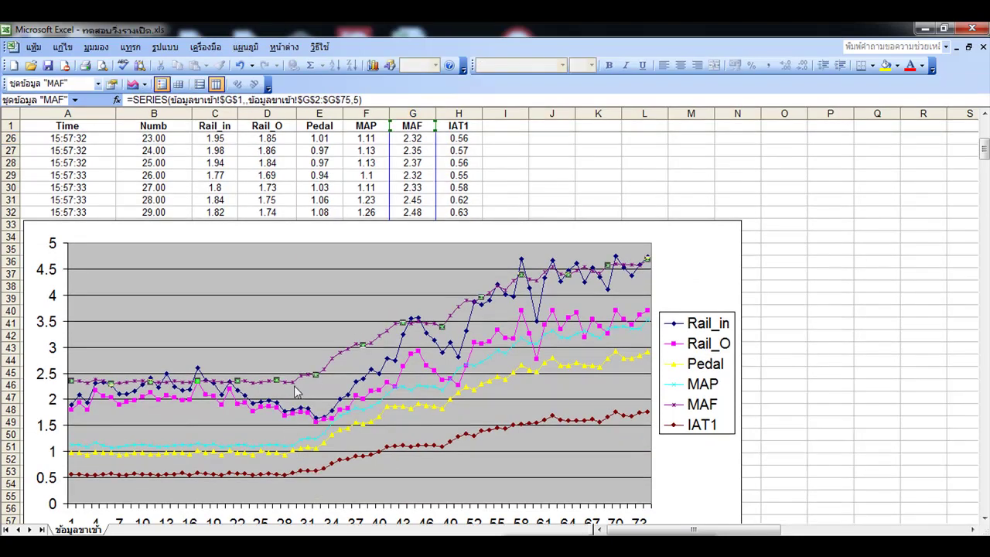
pyautogui.click(326, 446)
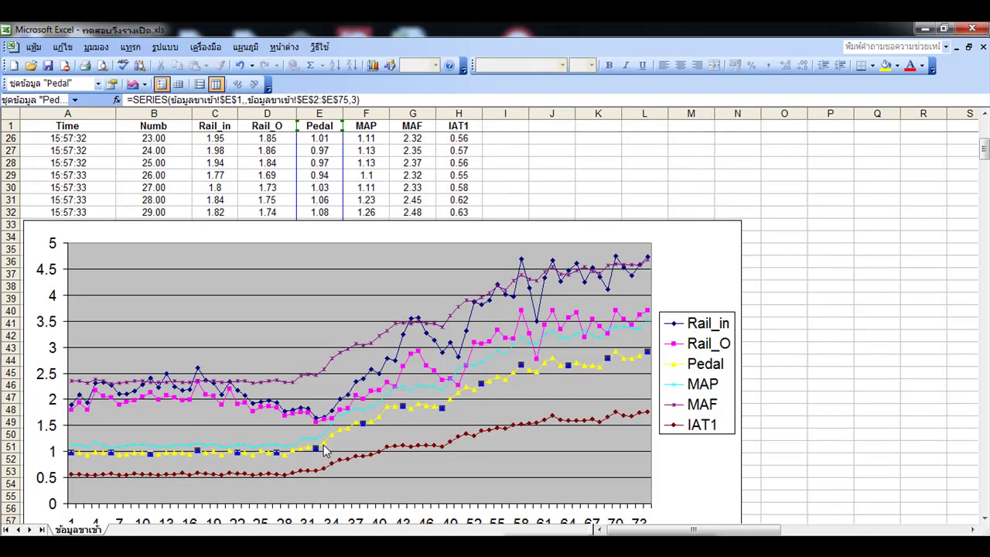
pyautogui.click(324, 374)
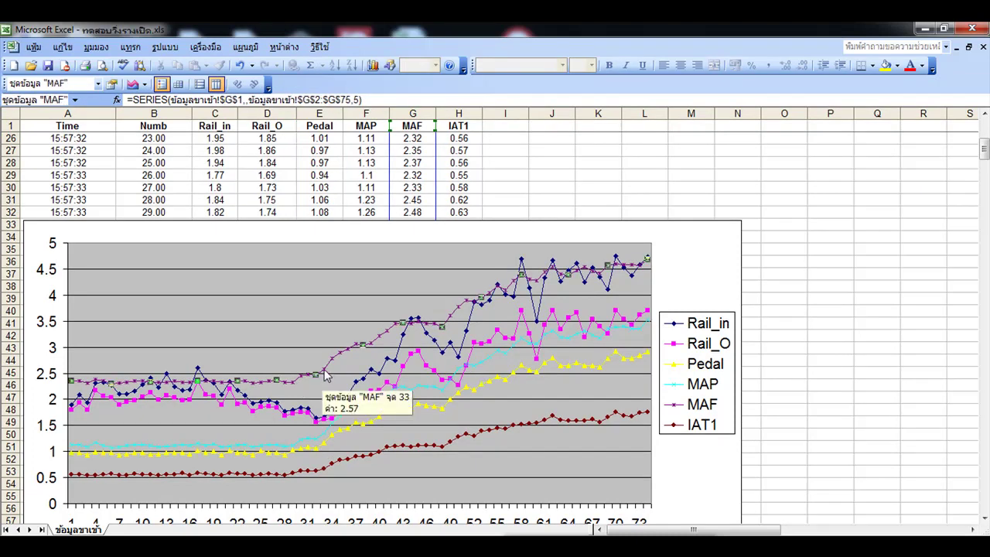
pyautogui.moveTo(345, 355)
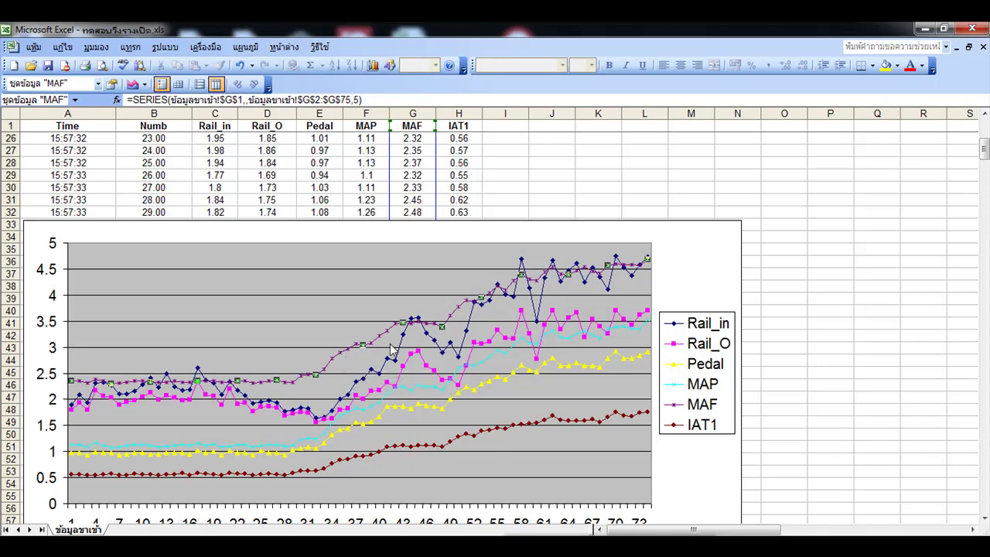
# - Delete the Rail_in and Rail_O series from the chart and move the chart up to start at row 31
pyautogui.click(439, 350)
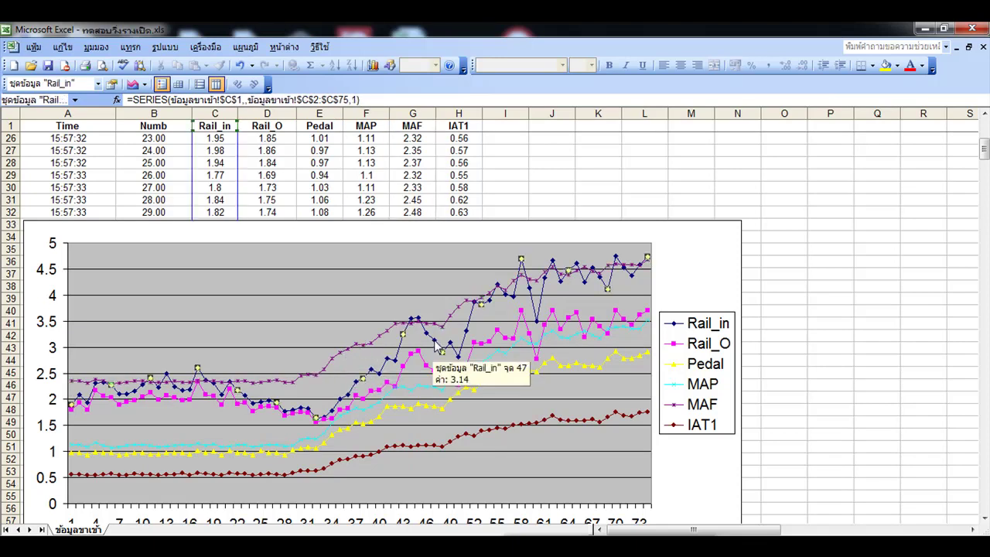
pyautogui.press('Delete')
pyautogui.click(426, 365)
pyautogui.press('Delete')
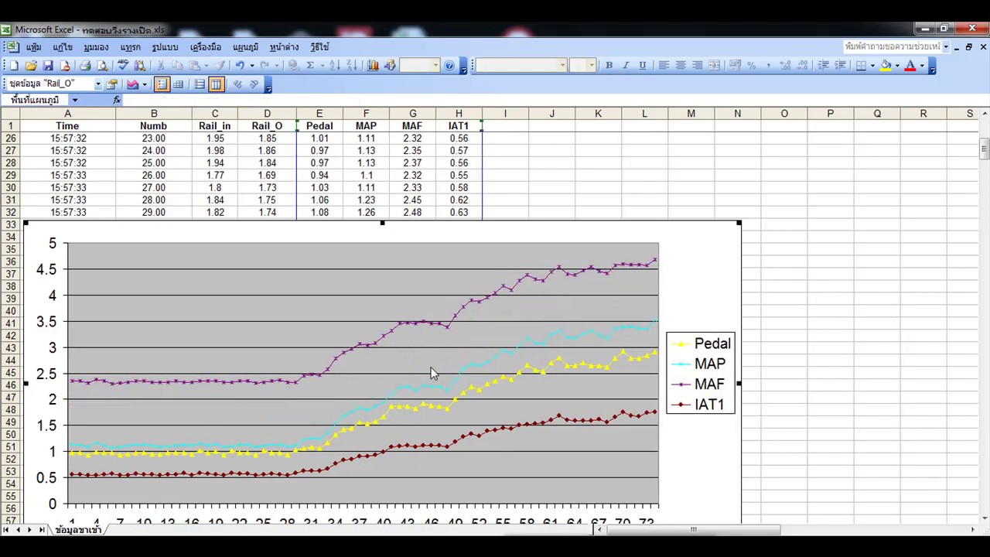
pyautogui.moveTo(494, 246); pyautogui.dragTo(490, 220)
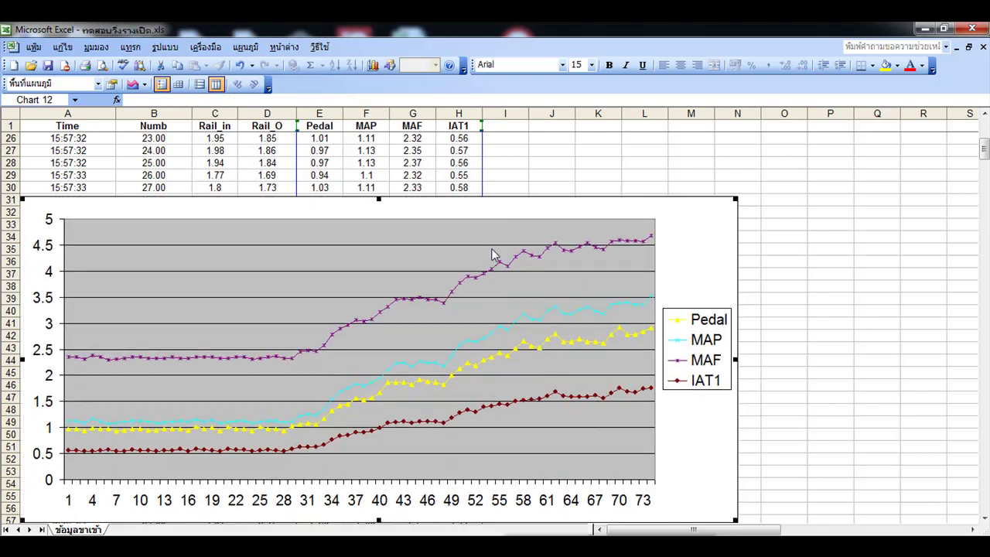
# - Select the Pedal, MAP, MAF and IAT1 series one after another to trace each to its source column
pyautogui.click(455, 375)
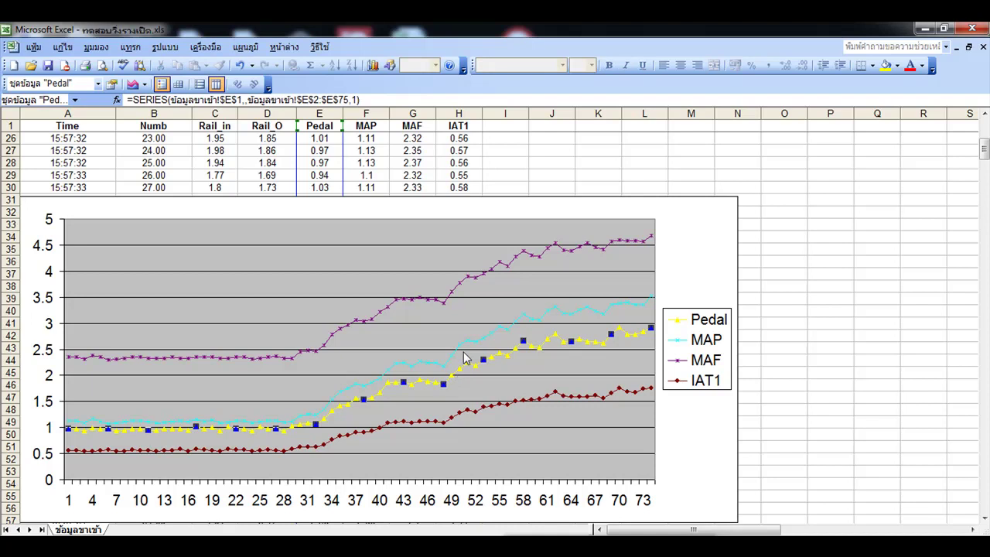
pyautogui.click(463, 345)
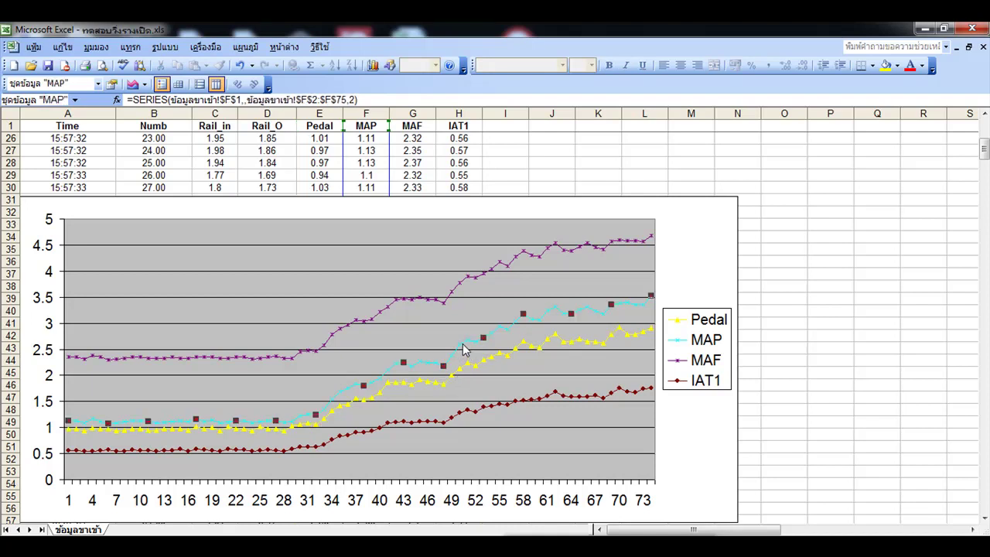
pyautogui.click(470, 285)
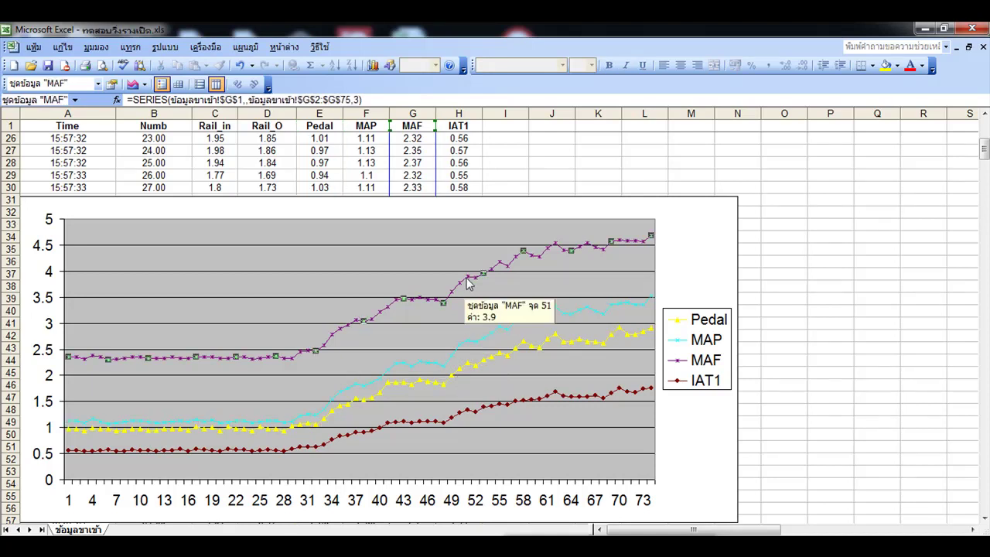
pyautogui.click(472, 413)
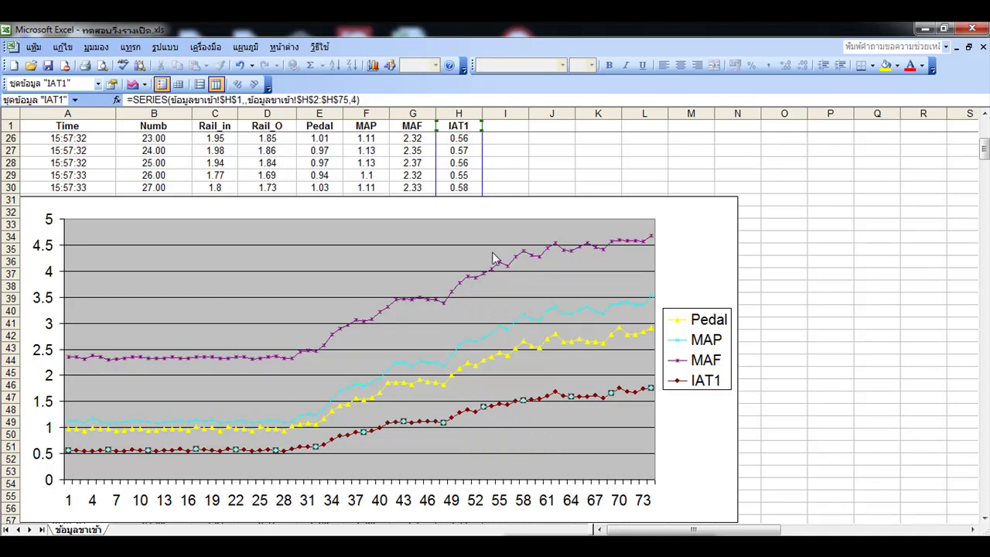
# - Adjust the chart's position so it starts at row 31, directly beside the row headers
pyautogui.click(495, 210)
pyautogui.moveTo(495, 209); pyautogui.dragTo(499, 202)
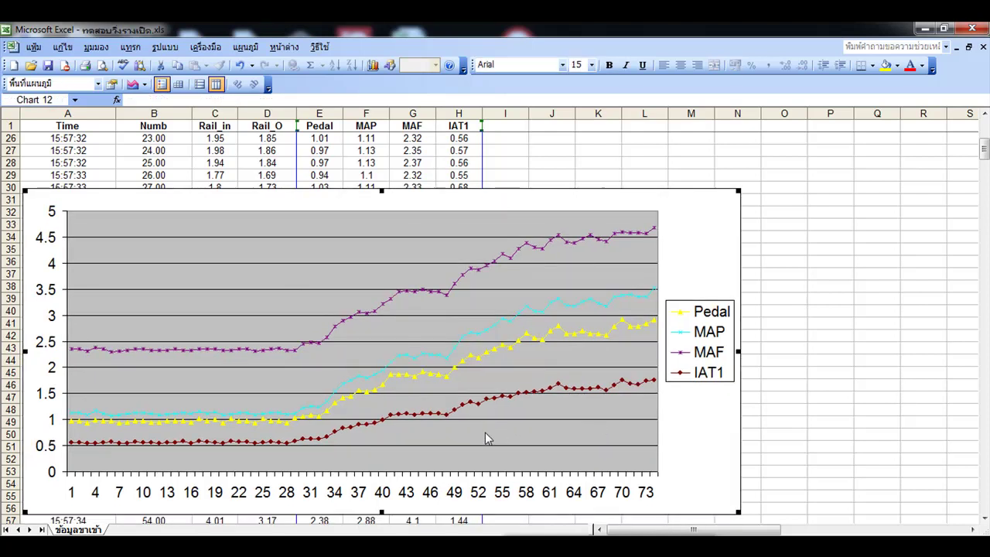
pyautogui.moveTo(457, 355)
pyautogui.moveTo(561, 202); pyautogui.dragTo(559, 209)
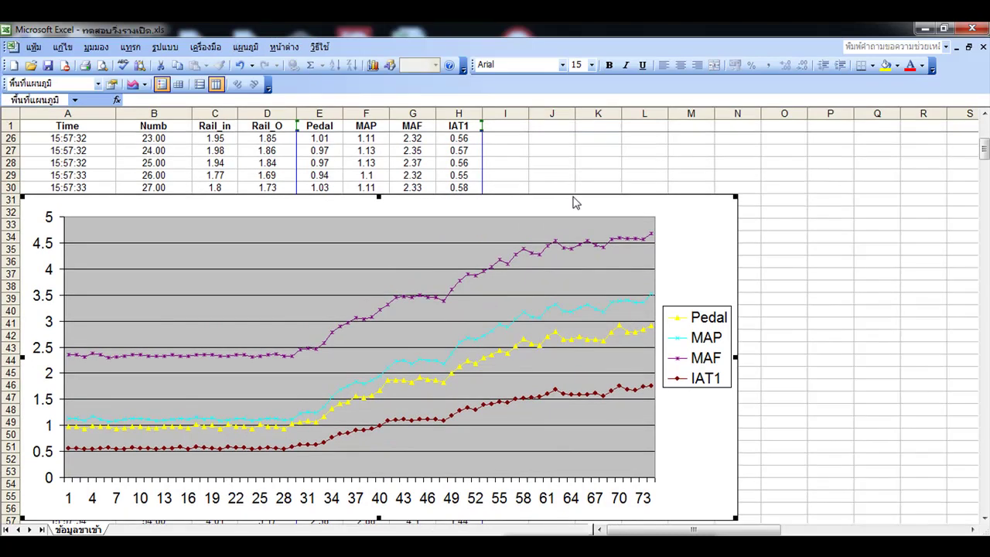
# - Shorten the chart's source data range from its lower end so it stops at row 60
pyautogui.scroll(-4, 536, 232)
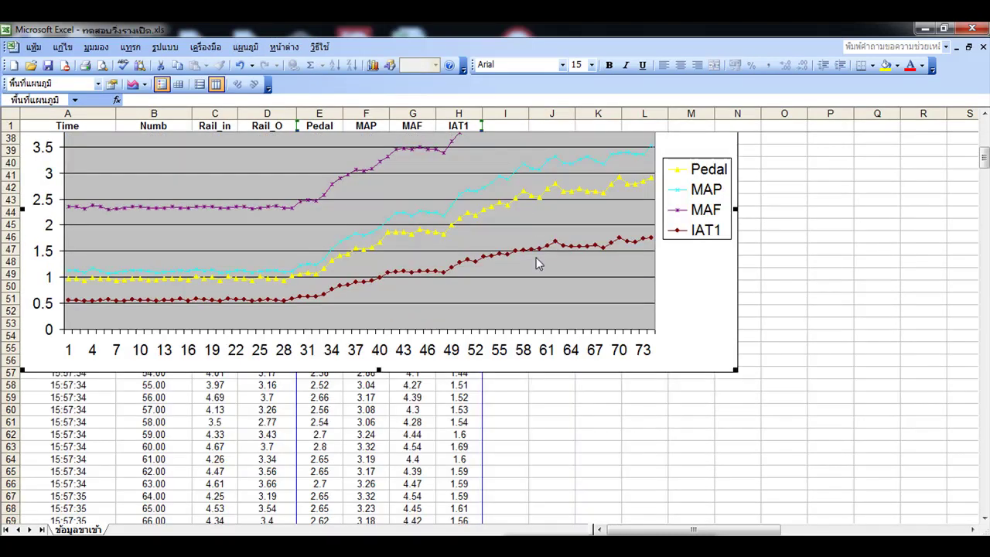
pyautogui.scroll(-7, 536, 232)
pyautogui.moveTo(486, 340); pyautogui.dragTo(477, 190)
pyautogui.scroll(1, 464, 271)
pyautogui.scroll(9, 491, 309)
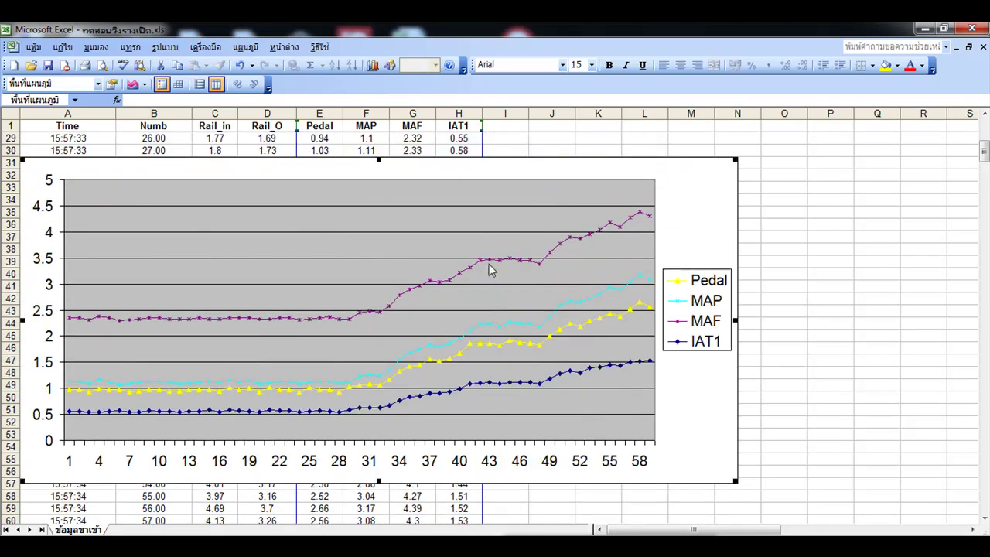
# - Shrink the chart's source data range from its upper end so it starts at row 39
pyautogui.scroll(9, 490, 274)
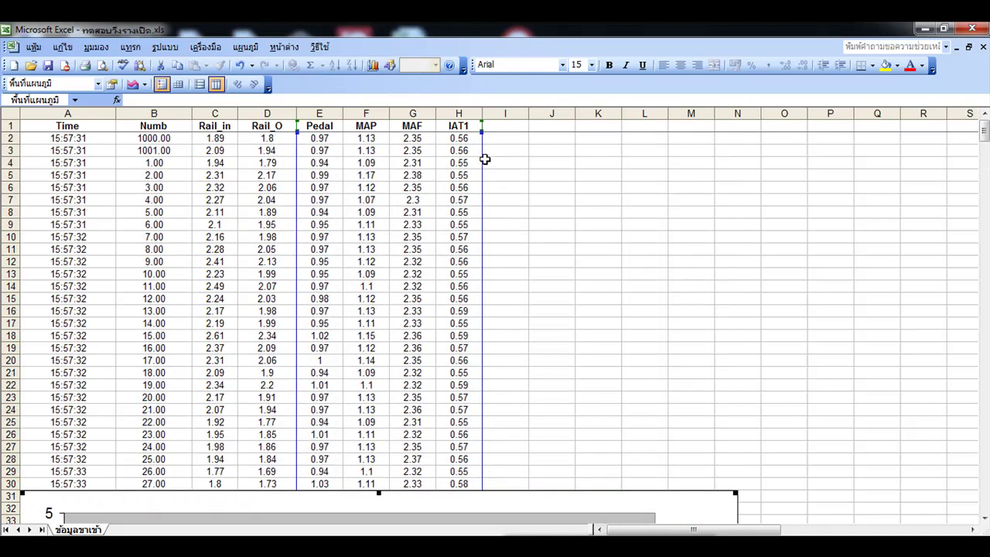
pyautogui.moveTo(482, 137); pyautogui.dragTo(483, 448)
pyautogui.scroll(-7, 518, 304)
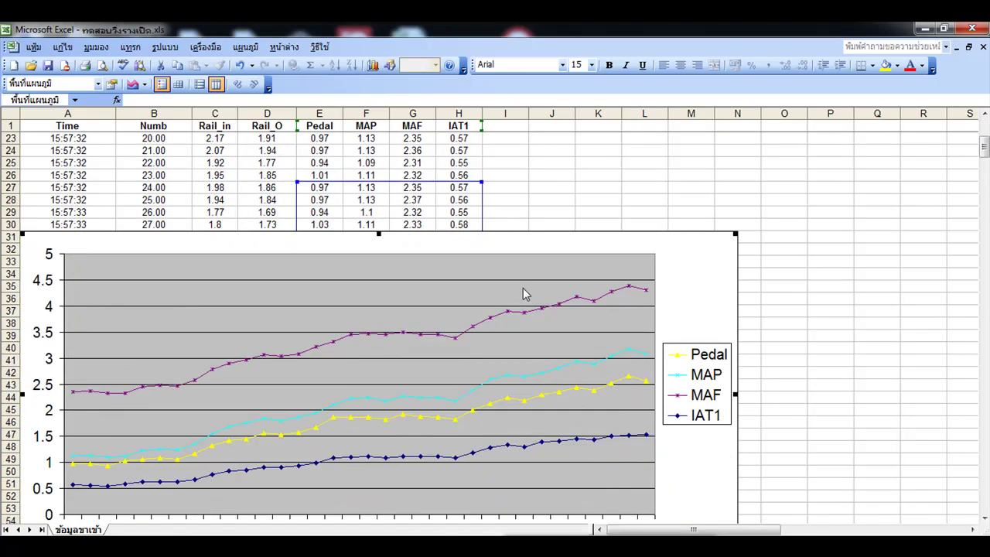
pyautogui.moveTo(481, 183); pyautogui.dragTo(483, 205)
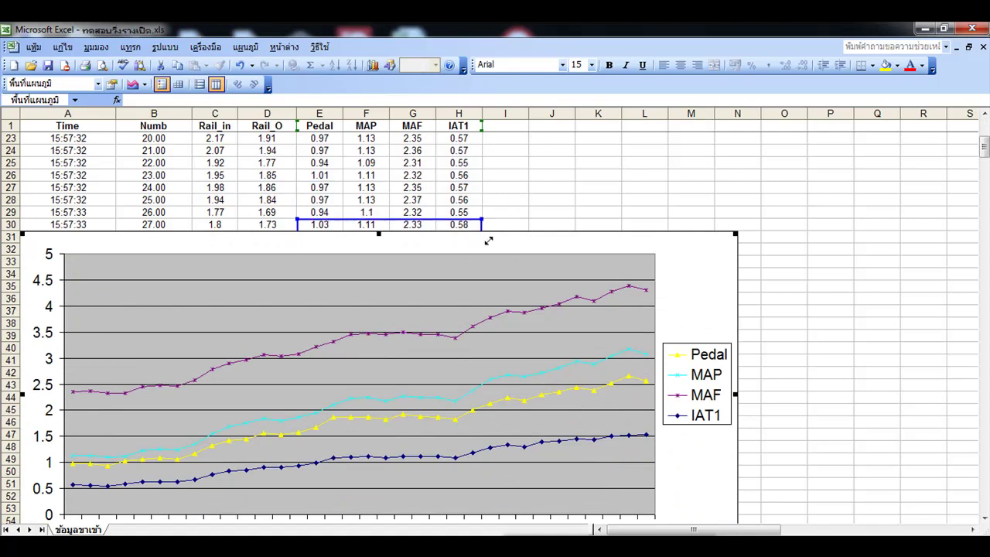
# - Trim the end of the chart's source data range to row 58
pyautogui.scroll(-3, 541, 288)
pyautogui.moveTo(483, 342); pyautogui.dragTo(481, 313)
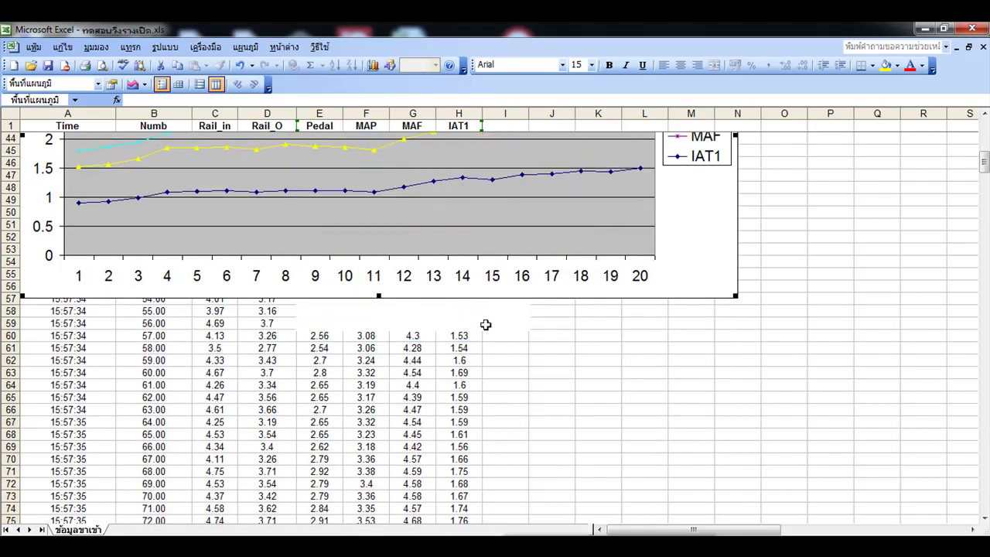
pyautogui.scroll(4, 493, 345)
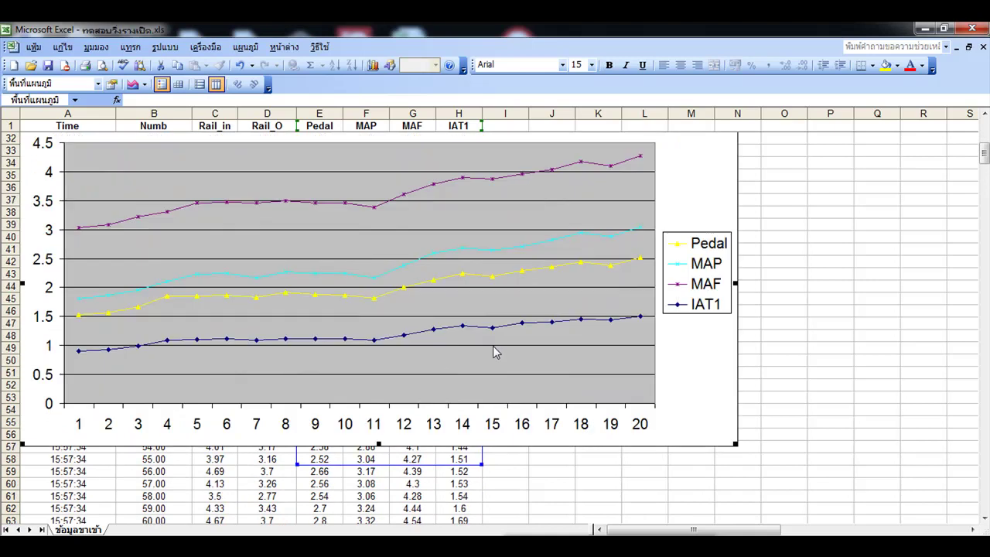
# - Examine the curves of the trimmed chart, selecting the IAT1 series to trace its source range
pyautogui.click(345, 297)
pyautogui.click(359, 342)
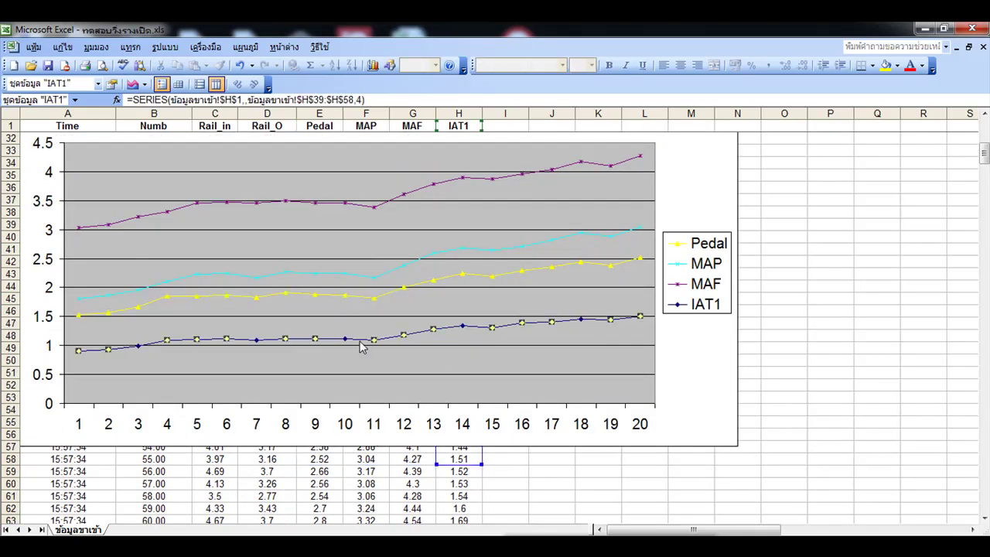
pyautogui.click(365, 285)
pyautogui.click(369, 217)
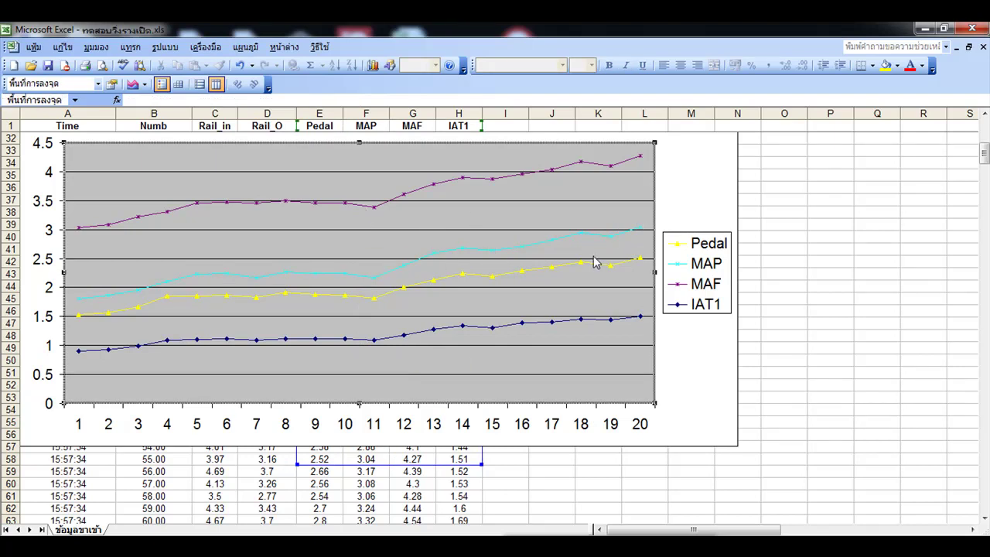
# - Move the chart up the sheet so it starts at about row 11, directly beside the row headers
pyautogui.scroll(3, 533, 286)
pyautogui.click(553, 249)
pyautogui.press('Escape')
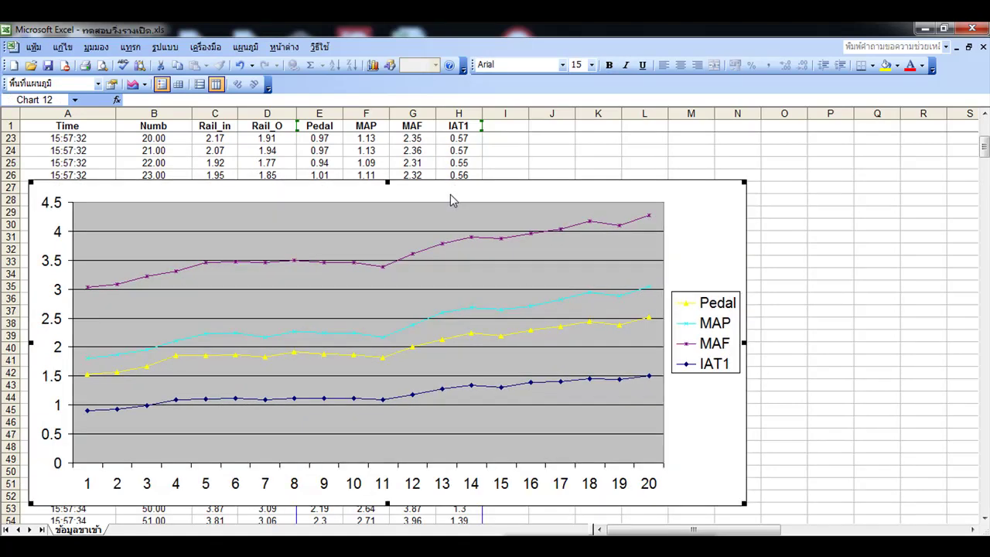
pyautogui.scroll(3, 522, 226)
pyautogui.scroll(3, 521, 221)
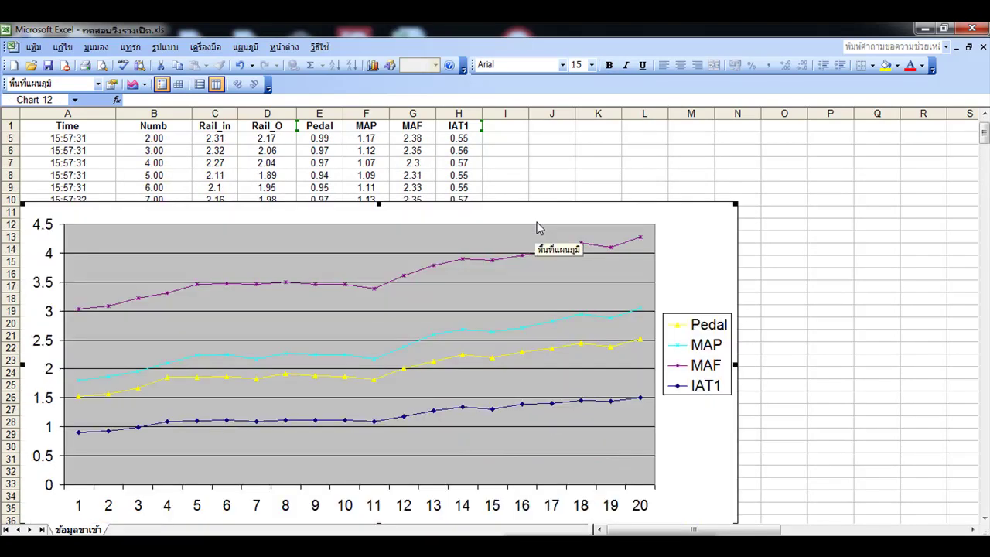
# - Examine the highlighted source range E39:H58 beneath the chart and compare its values with the curves
pyautogui.scroll(-5, 538, 224)
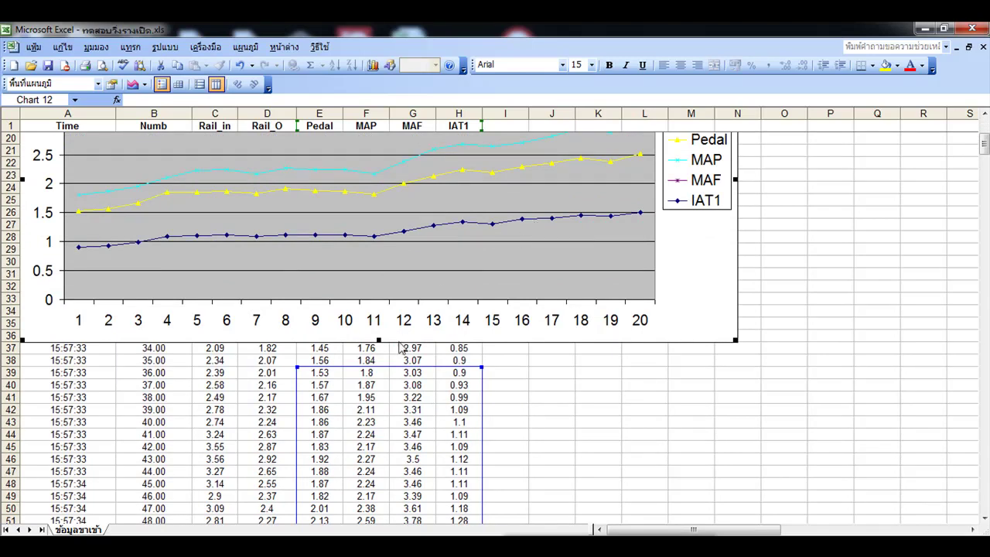
pyautogui.scroll(-3, 397, 353)
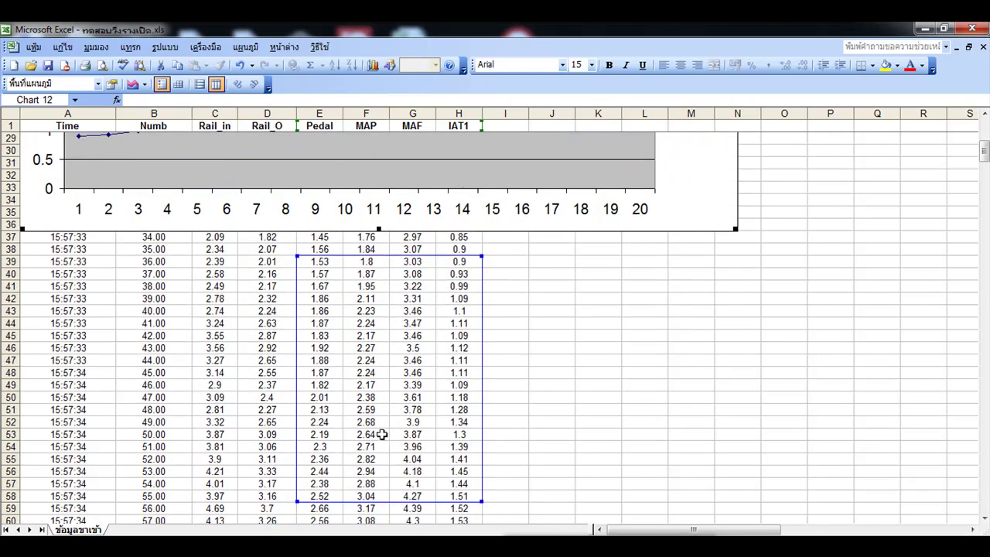
pyautogui.scroll(1, 472, 416)
pyautogui.scroll(-3, 486, 391)
pyautogui.scroll(3, 488, 384)
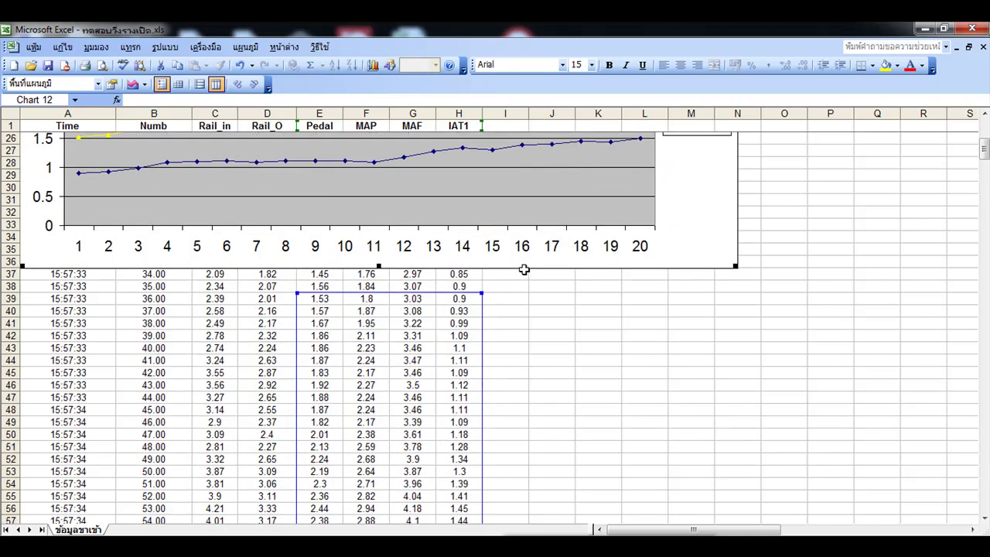
# - Extend the end of the Pedal, MAP, MAF and IAT1 chart's source data range to row 78
pyautogui.scroll(-8, 499, 280)
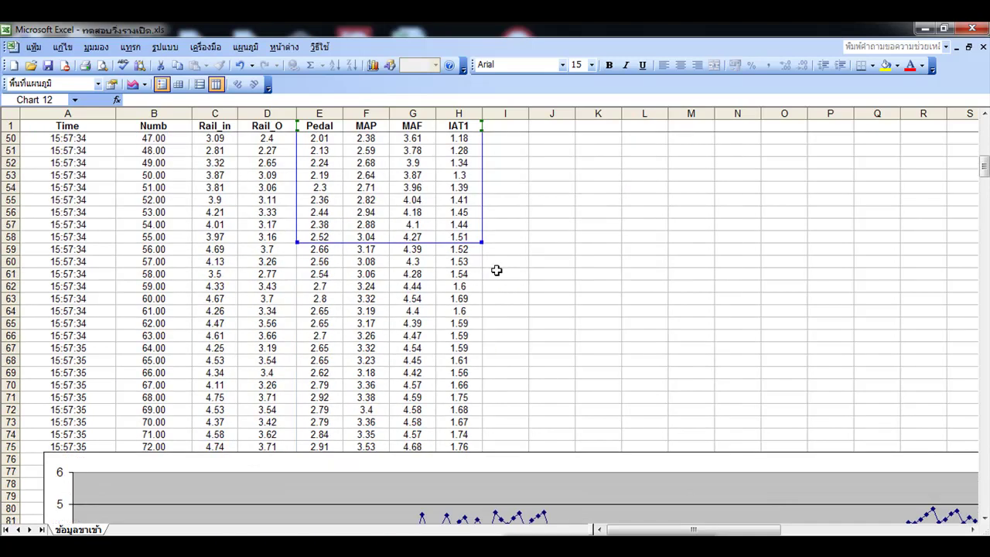
pyautogui.moveTo(485, 253); pyautogui.dragTo(485, 486)
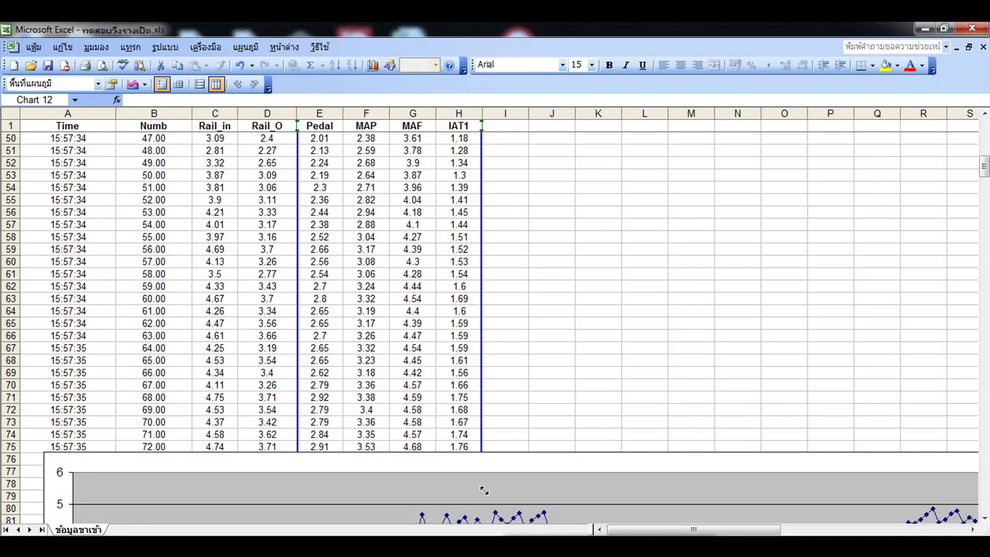
pyautogui.scroll(5, 514, 385)
pyautogui.scroll(9, 513, 385)
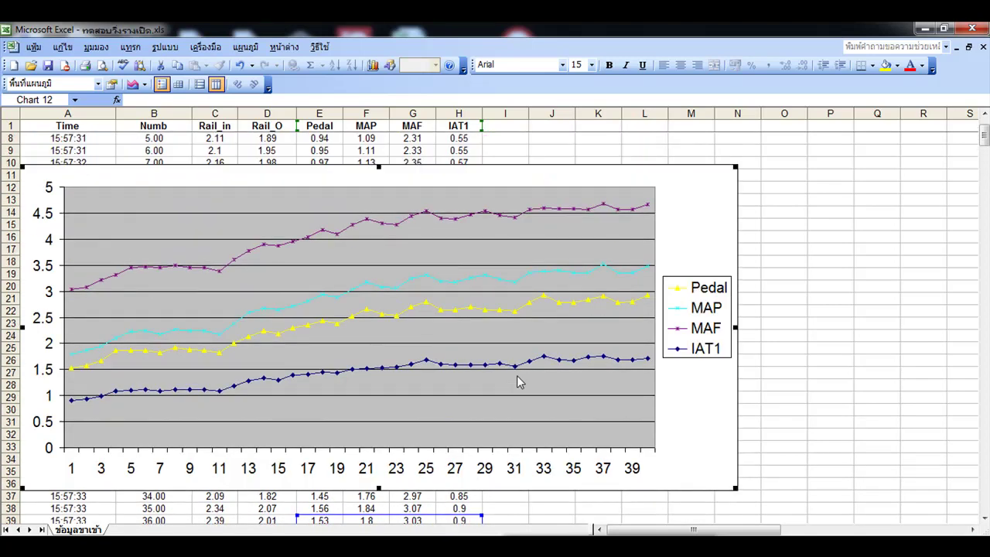
# - Delete the old two-series Rail_in and Rail_O chart that begins around row 76
pyautogui.scroll(-17, 520, 377)
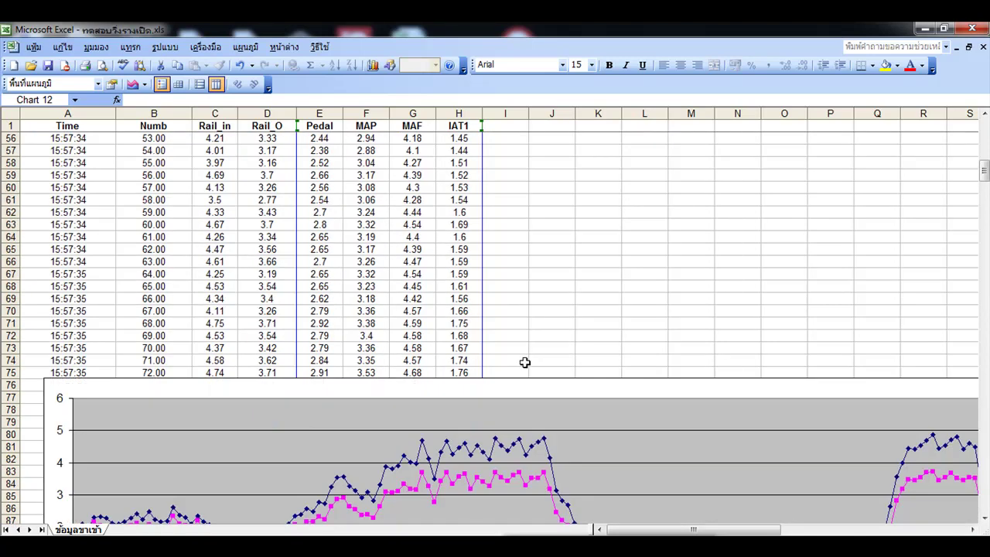
pyautogui.moveTo(531, 357); pyautogui.dragTo(531, 271)
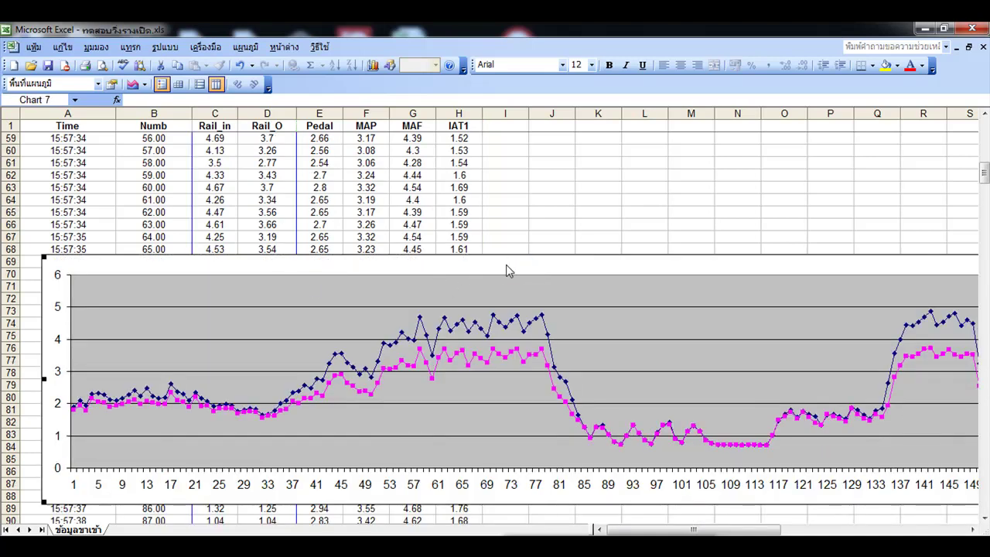
pyautogui.press('Delete')
# - Insert a line chart with markers from the Rail_in and Rail_O data in C1:D529
pyautogui.scroll(12, 506, 263)
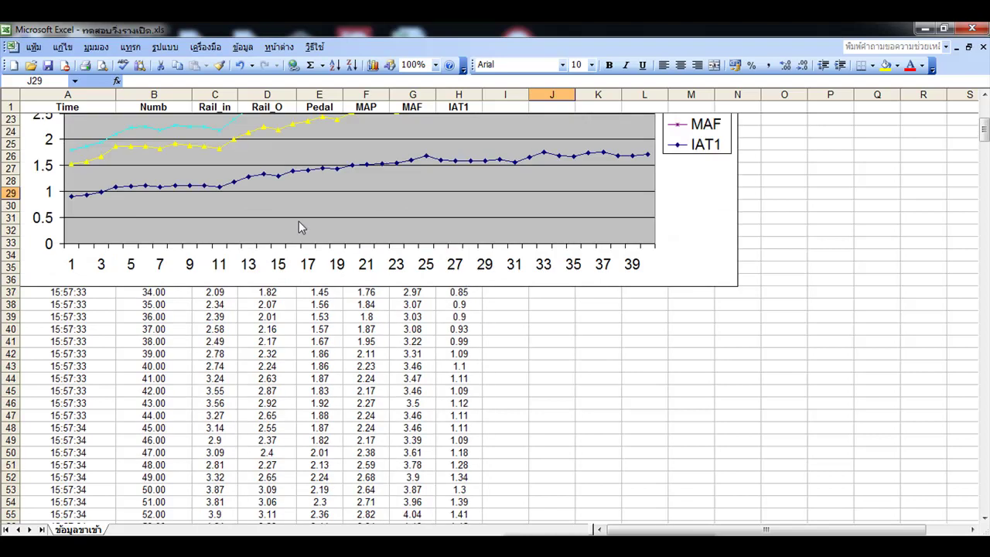
pyautogui.scroll(5, 301, 227)
pyautogui.scroll(2, 251, 124)
pyautogui.moveTo(219, 106); pyautogui.dragTo(265, 240)
pyautogui.scroll(5, 281, 289)
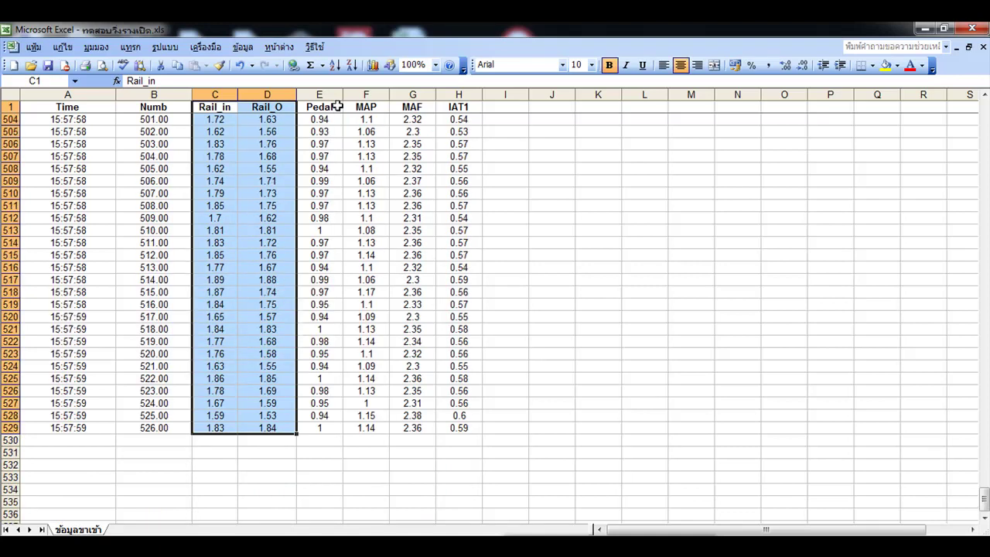
pyautogui.click(373, 65)
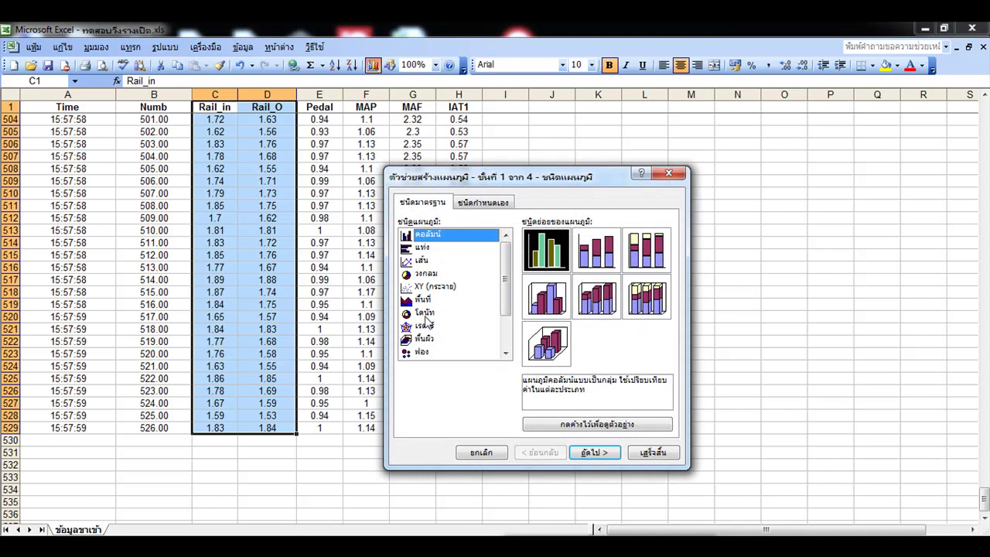
pyautogui.click(425, 261)
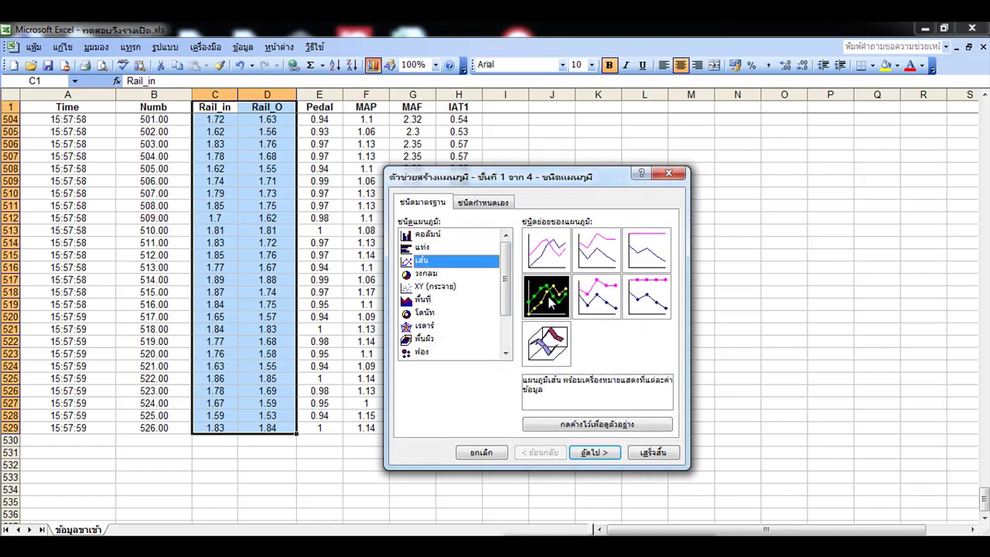
pyautogui.click(653, 451)
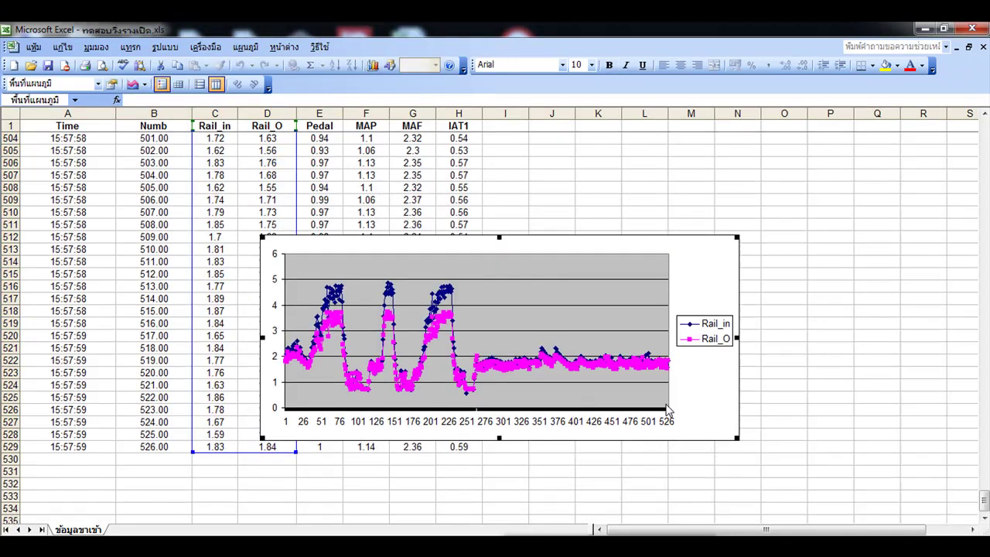
# - Enlarge the Rail_in and Rail_O chart and position it across about columns A to P and rows 509 to 531
pyautogui.moveTo(669, 239); pyautogui.dragTo(628, 211)
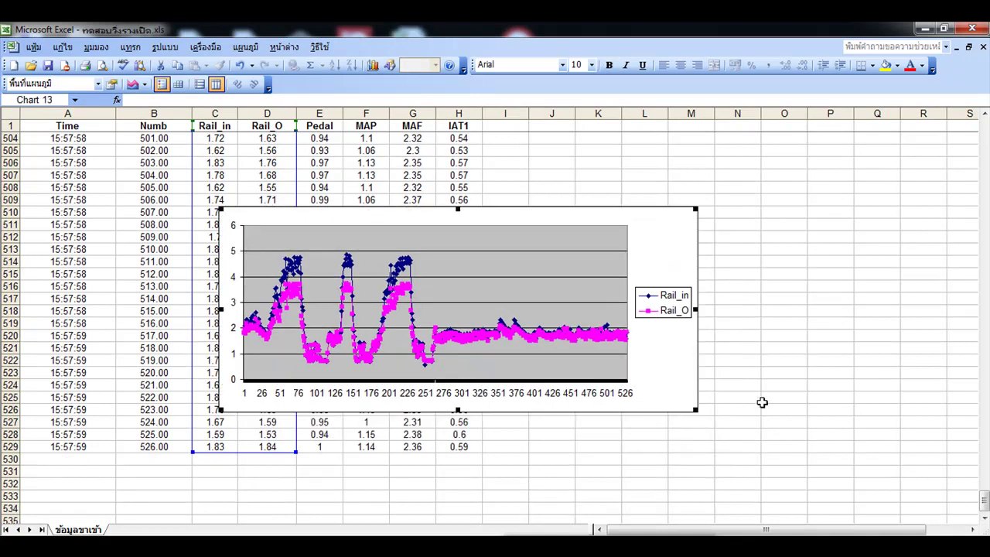
pyautogui.moveTo(697, 411); pyautogui.dragTo(888, 470)
pyautogui.moveTo(220, 208); pyautogui.dragTo(66, 197)
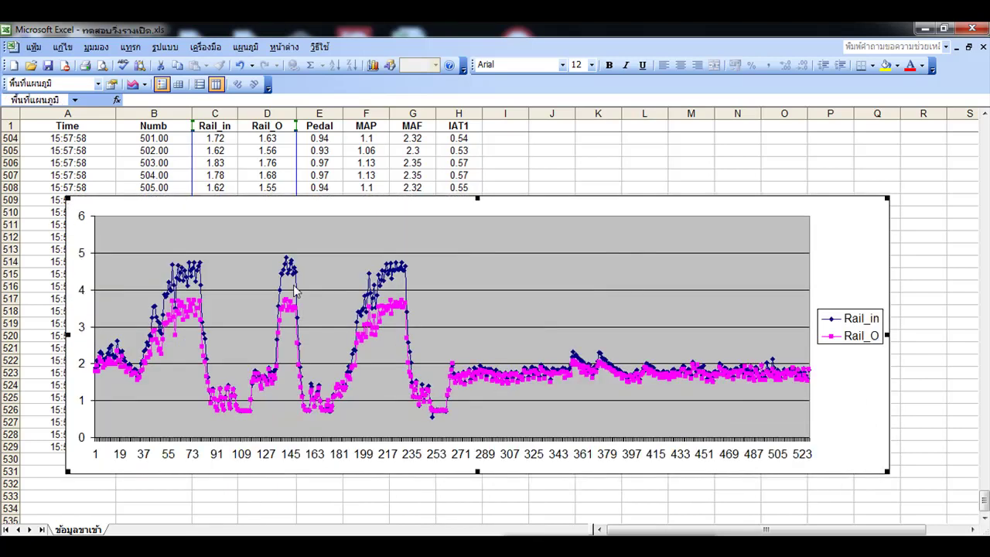
pyautogui.moveTo(395, 272)
pyautogui.moveTo(444, 209); pyautogui.dragTo(403, 205)
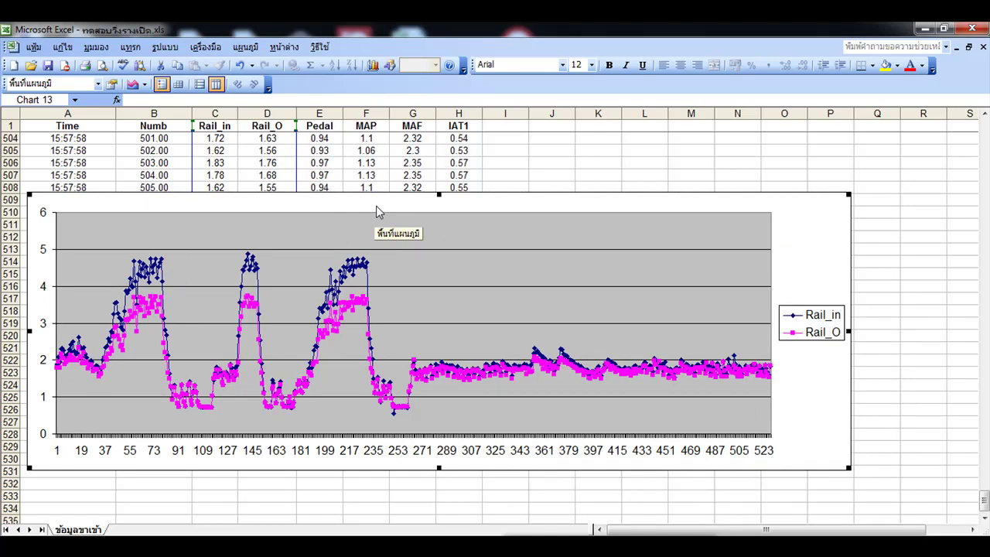
pyautogui.moveTo(376, 207); pyautogui.dragTo(384, 209)
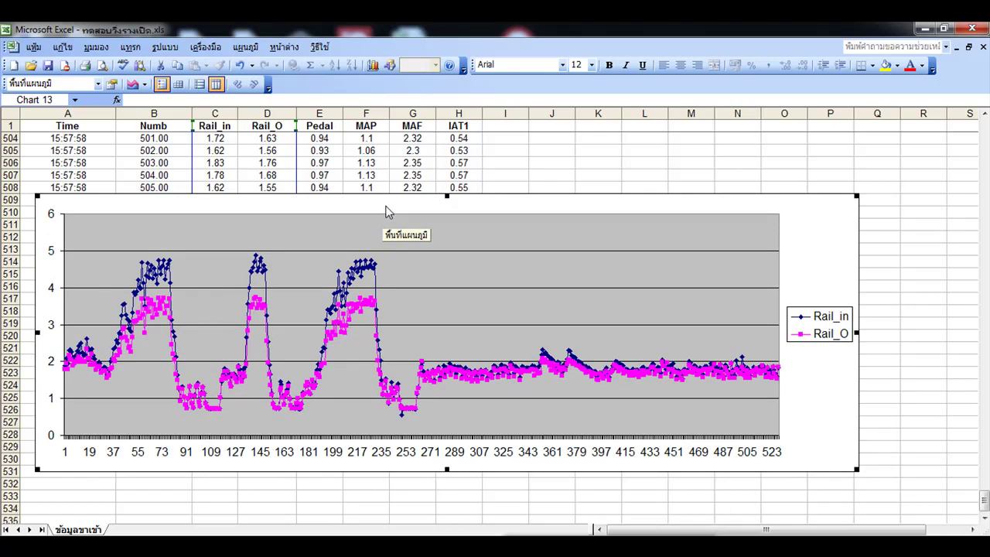
# - Try charting only E443:H507 as a line chart with markers
pyautogui.scroll(20, 393, 244)
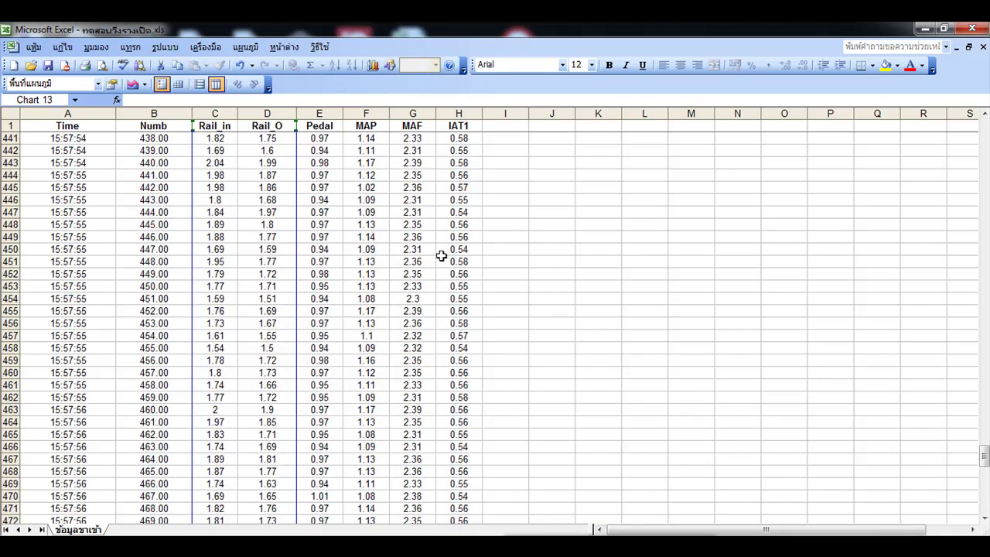
pyautogui.scroll(10, 467, 274)
pyautogui.scroll(-19, 486, 270)
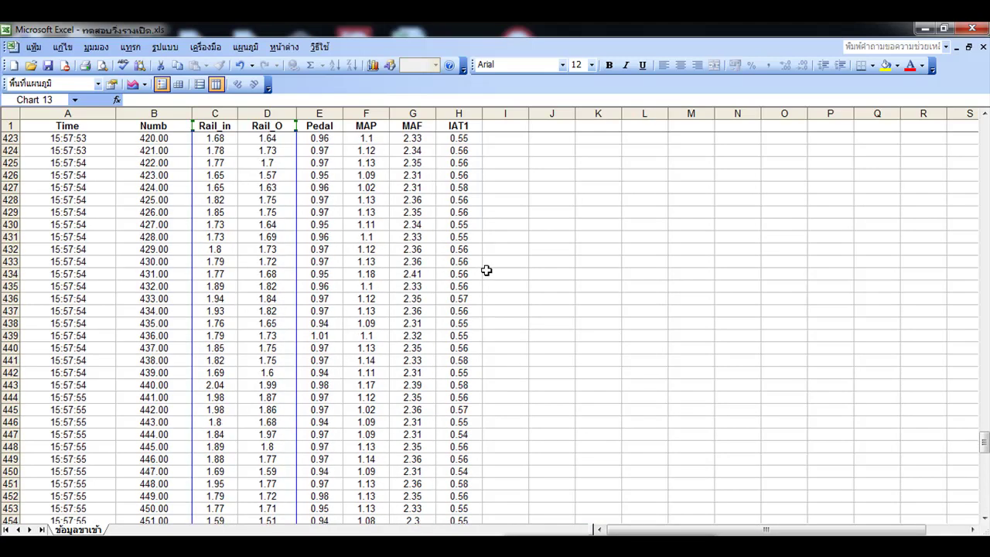
pyautogui.scroll(-18, 488, 270)
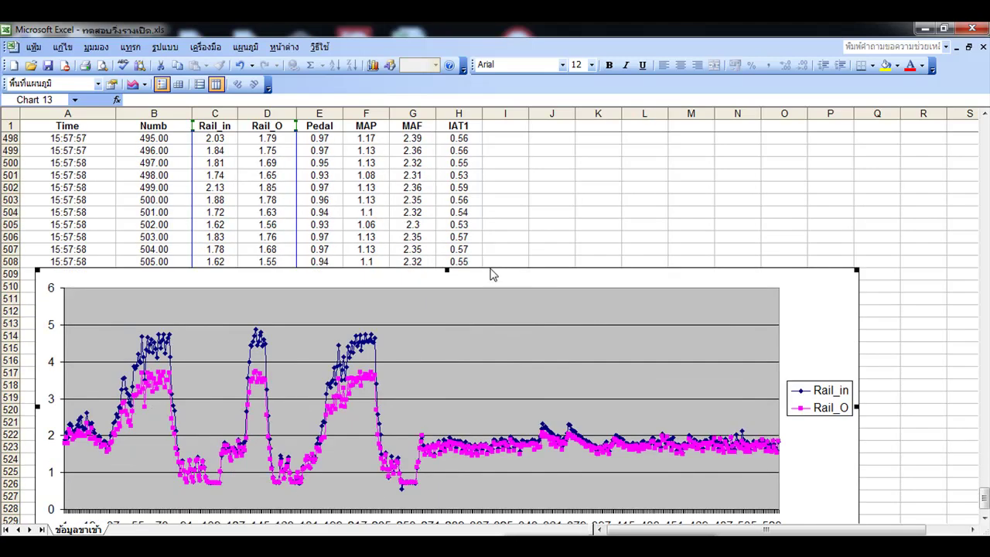
pyautogui.moveTo(461, 249); pyautogui.dragTo(272, 121)
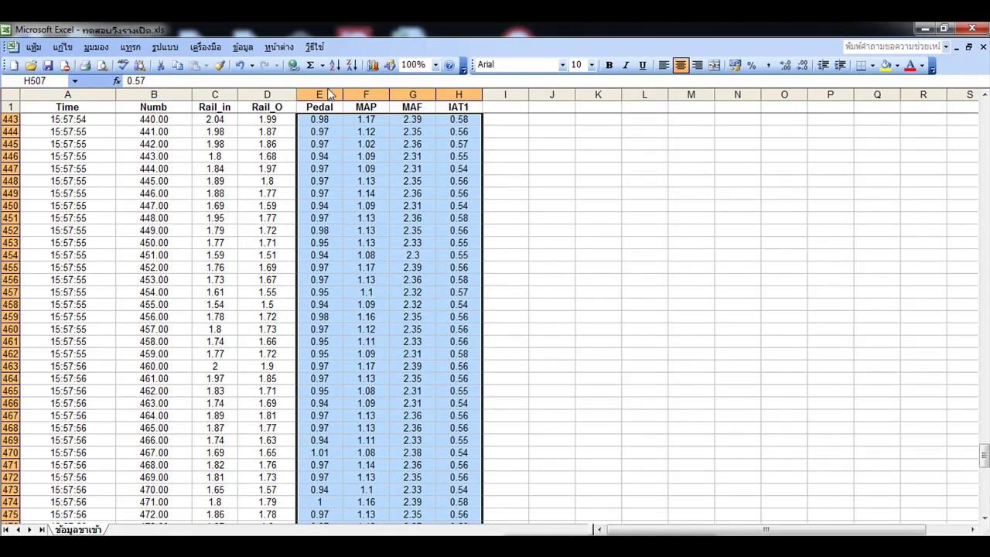
pyautogui.click(371, 67)
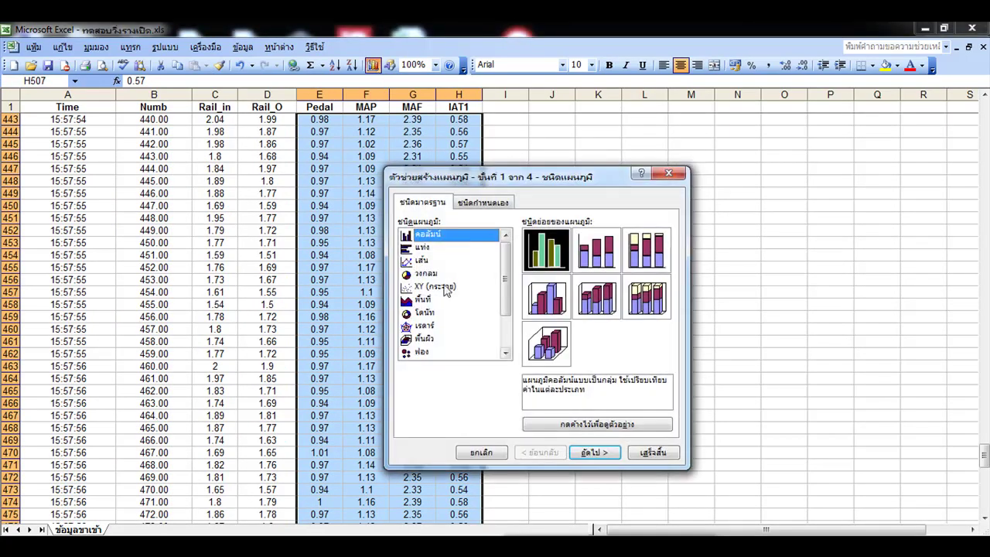
pyautogui.click(421, 260)
pyautogui.click(654, 453)
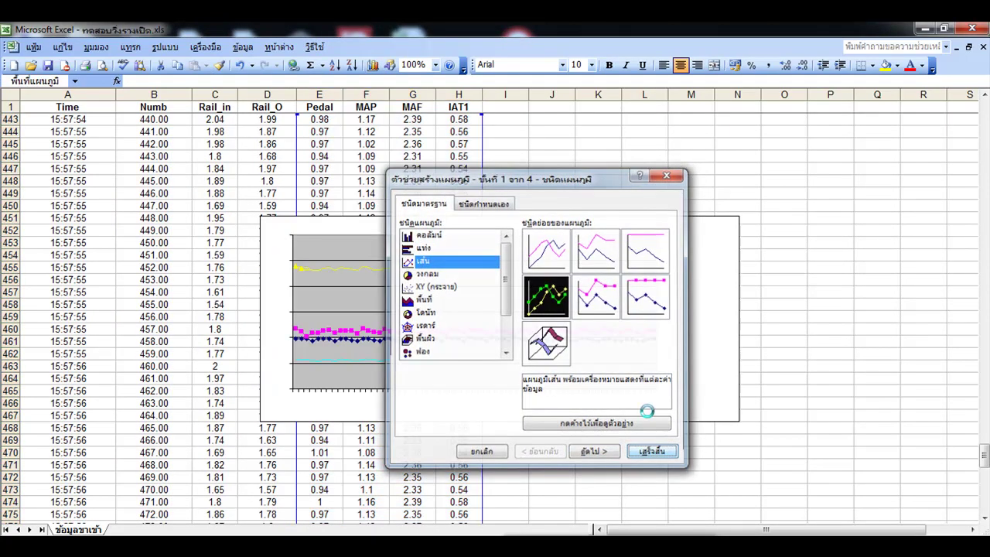
# - Move the four-series chart of E443:H507 above the Rail chart and enlarge it over about rows 483 to 507
pyautogui.moveTo(595, 405); pyautogui.dragTo(593, 403)
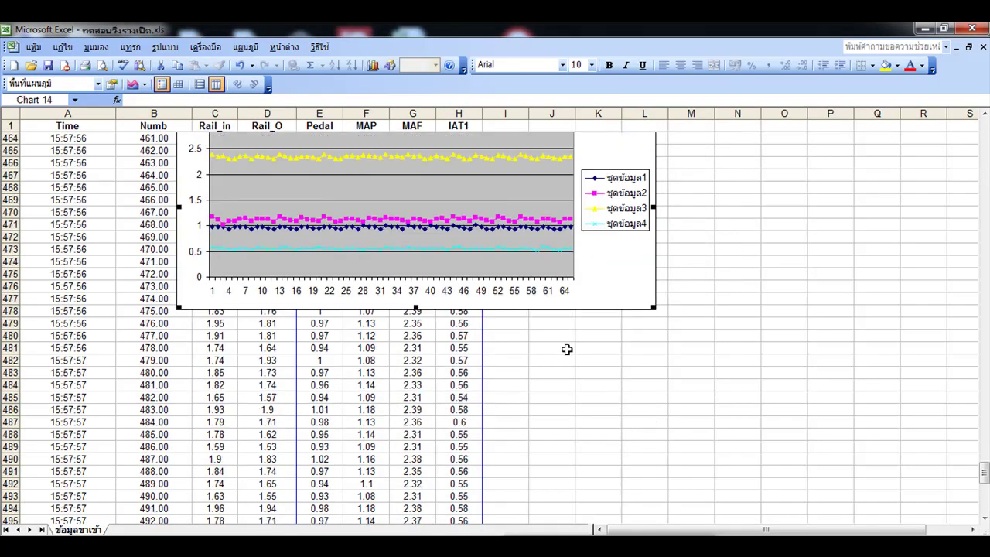
pyautogui.scroll(-8, 565, 336)
pyautogui.scroll(1, 580, 286)
pyautogui.scroll(3, 589, 259)
pyautogui.moveTo(594, 256); pyautogui.dragTo(600, 403)
pyautogui.scroll(-5, 596, 356)
pyautogui.moveTo(619, 220); pyautogui.dragTo(900, 447)
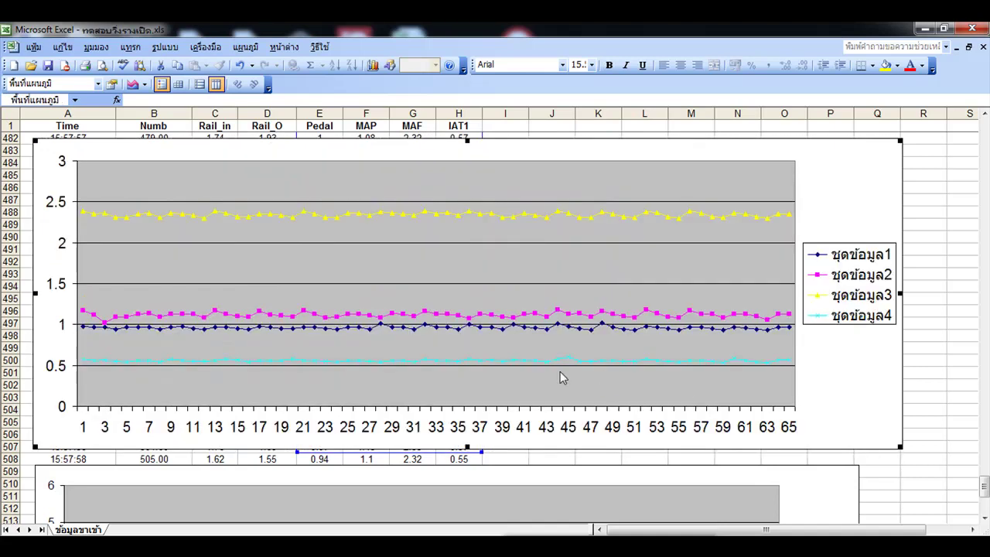
# - Delete the four-series chart made from E443:H507
pyautogui.scroll(-3, 573, 372)
pyautogui.scroll(-2, 578, 368)
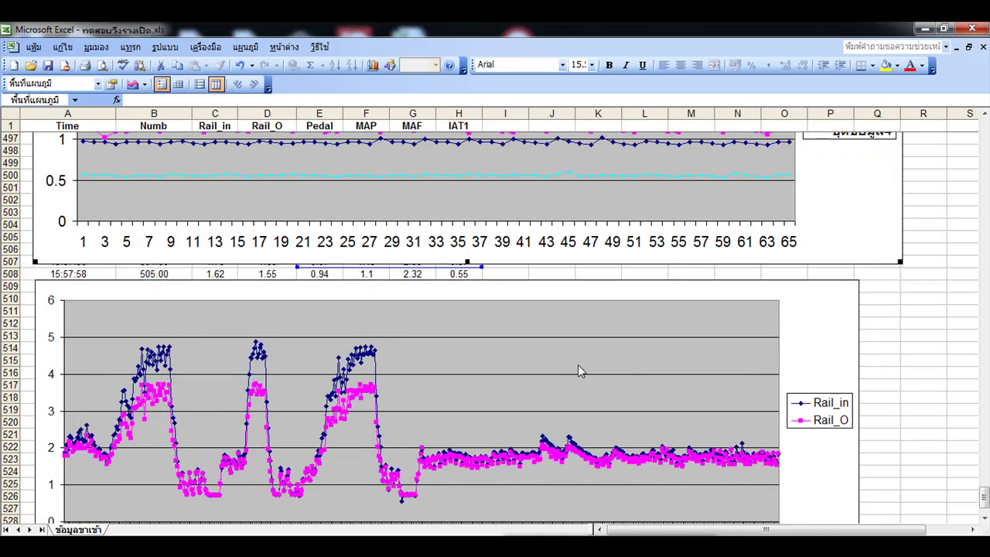
pyautogui.press('Escape')
pyautogui.press('Delete')
# - Insert a line chart with markers from E1:H532, including the header names, and move it up beside the row headers
pyautogui.scroll(20, 680, 270)
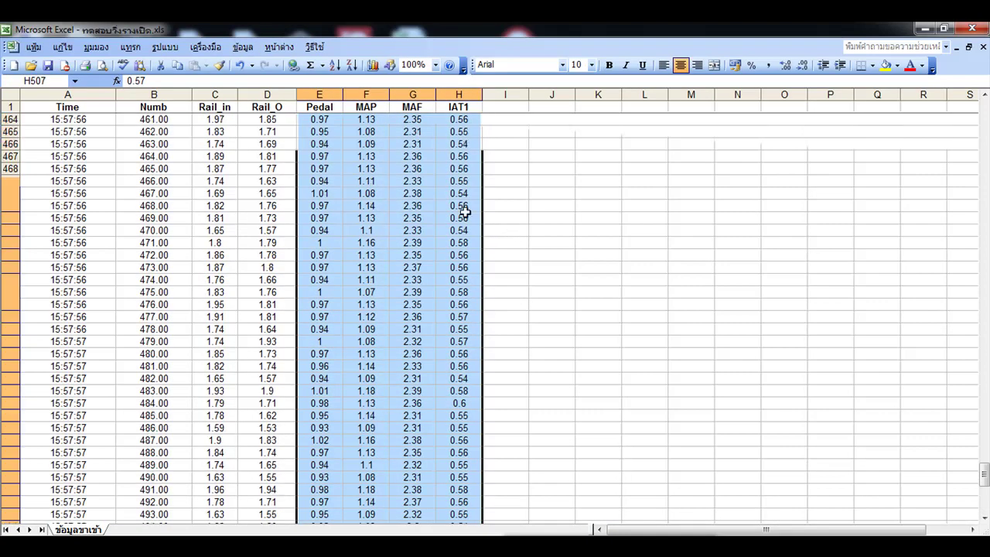
pyautogui.moveTo(319, 106); pyautogui.dragTo(462, 477)
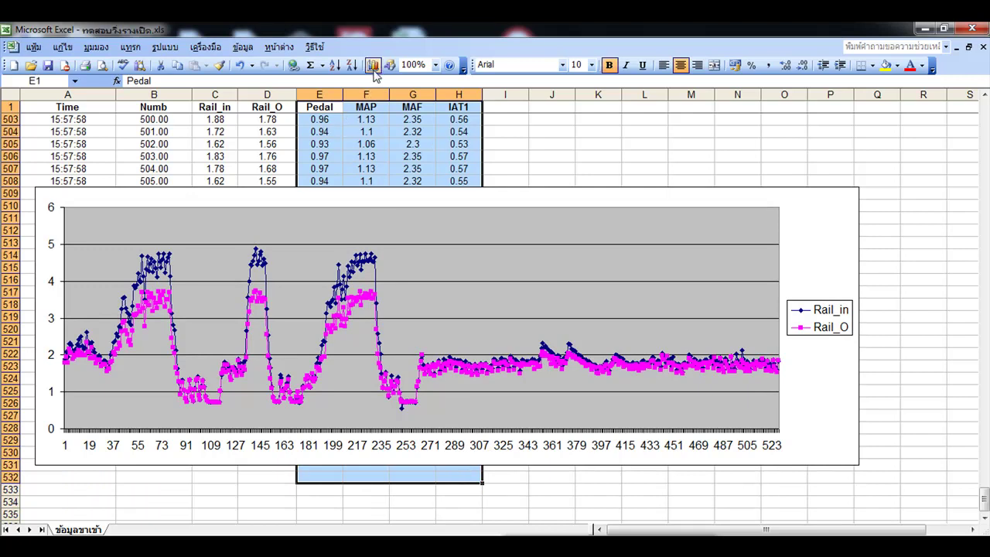
pyautogui.click(372, 66)
pyautogui.click(422, 260)
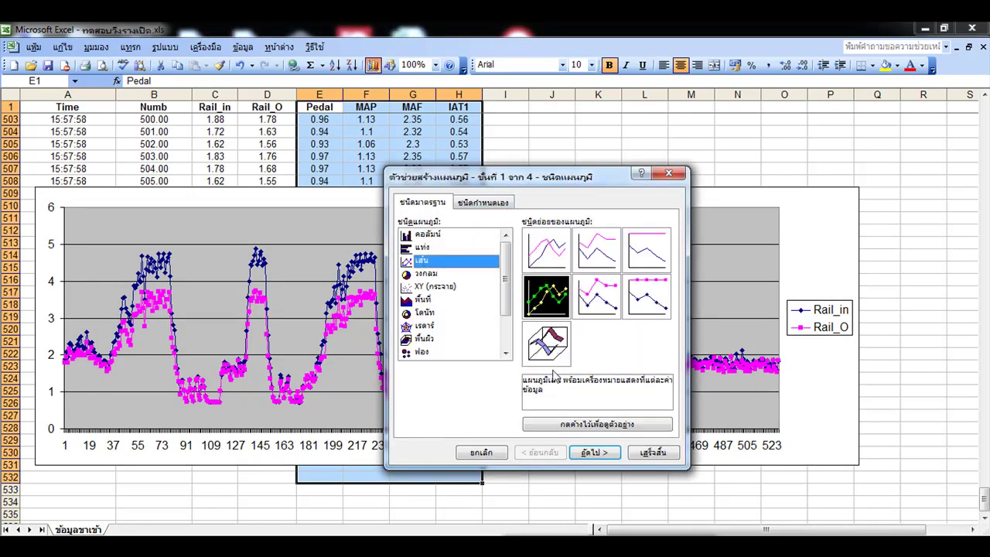
pyautogui.click(651, 452)
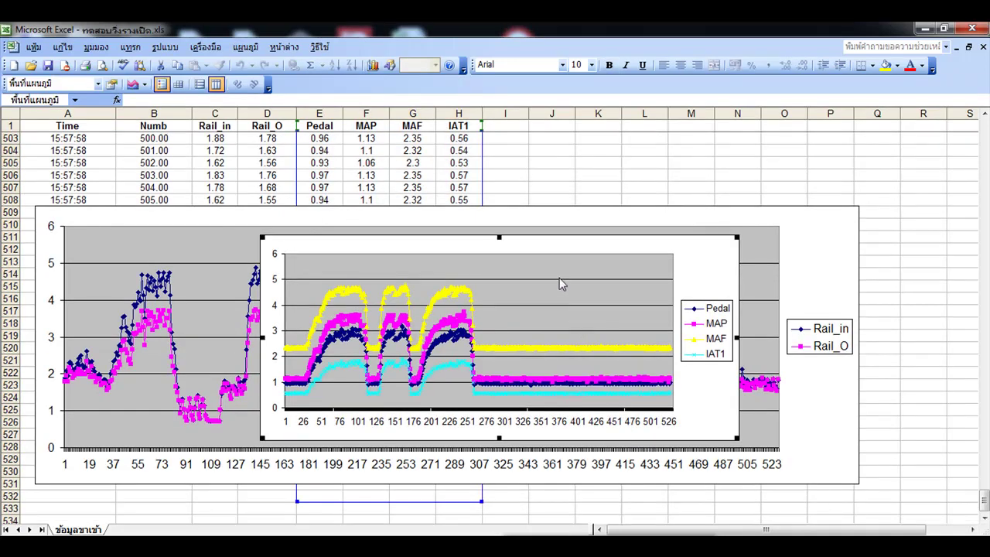
pyautogui.moveTo(532, 251); pyautogui.dragTo(317, 160)
# - Try to move the Pedal, MAP, MAF and IAT1 chart further up the sheet, and undo the move
pyautogui.moveTo(486, 236); pyautogui.dragTo(482, 134)
pyautogui.scroll(2, 482, 250)
pyautogui.scroll(-4, 487, 252)
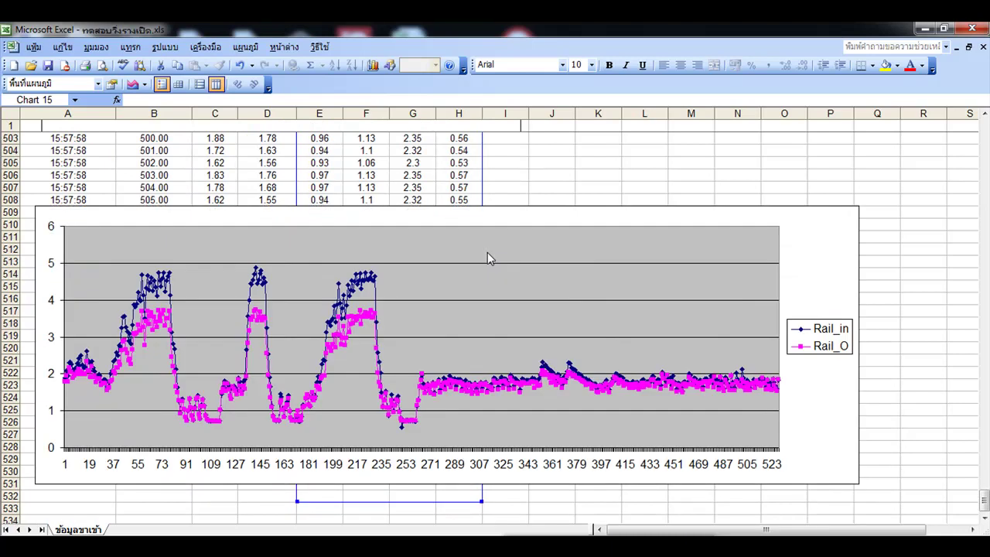
pyautogui.scroll(13, 503, 271)
pyautogui.scroll(-5, 482, 256)
pyautogui.click(240, 65)
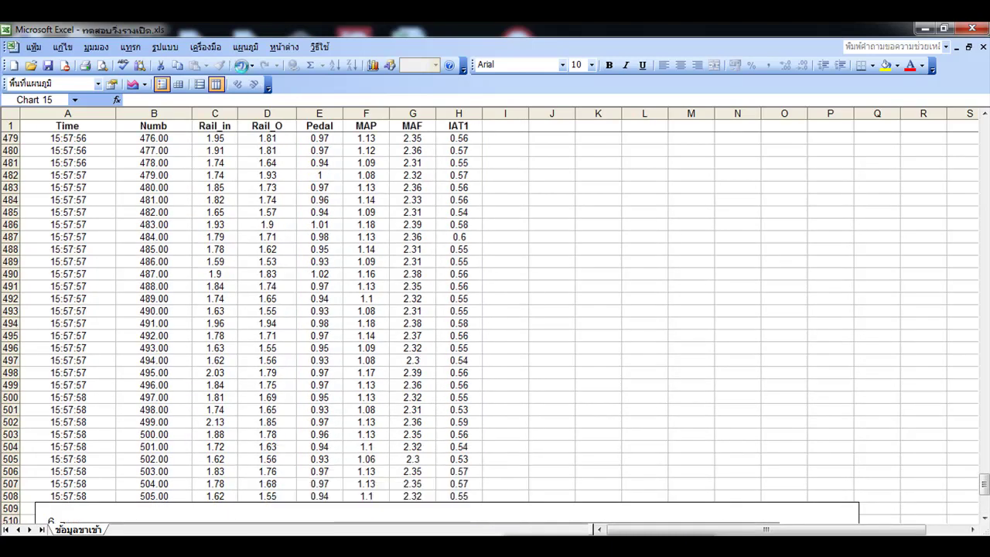
# - Position the Pedal, MAP, MAF and IAT1 chart directly above the Rail chart and enlarge it over about columns A to P, rows 487 to 510
pyautogui.scroll(-4, 499, 356)
pyautogui.moveTo(491, 314); pyautogui.dragTo(481, 178)
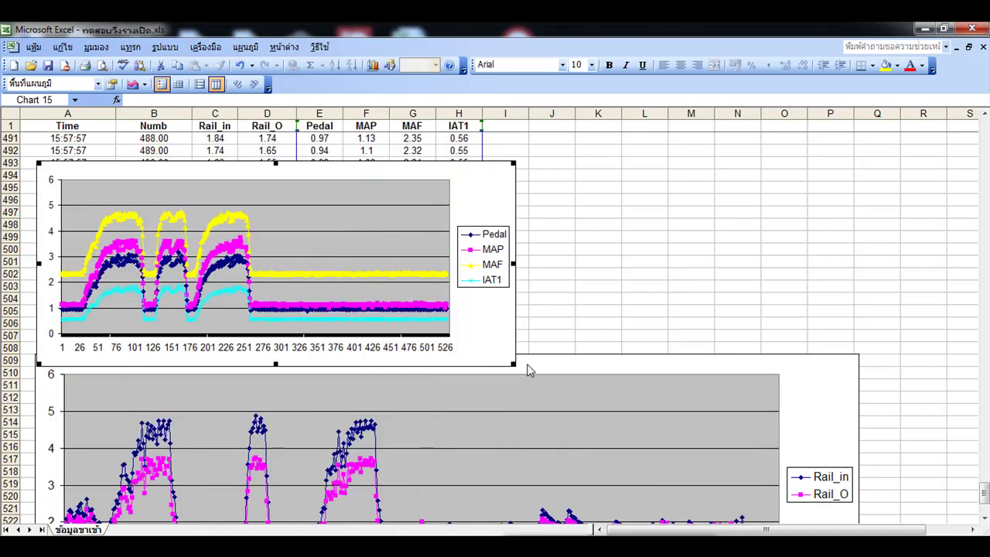
pyautogui.moveTo(513, 362); pyautogui.dragTo(858, 374)
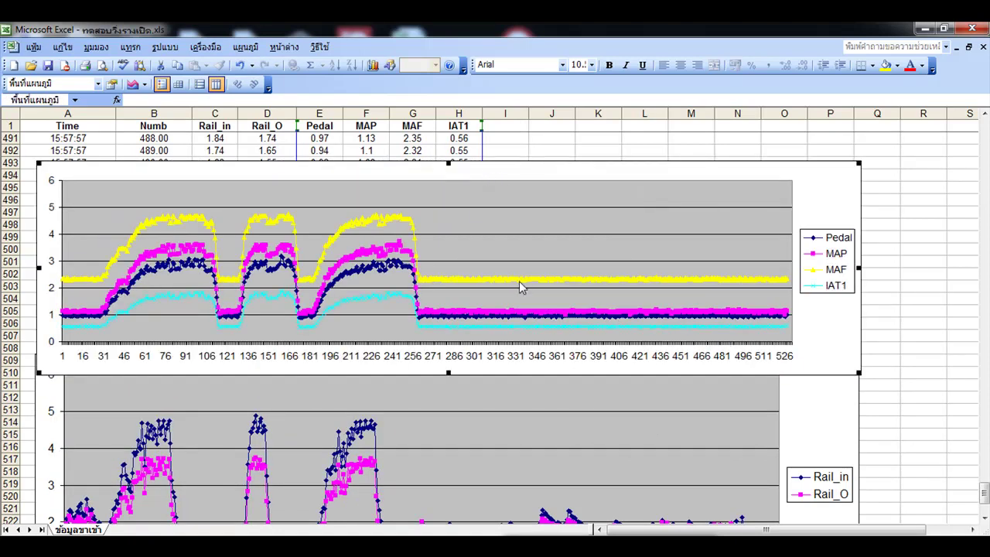
pyautogui.scroll(3, 522, 286)
pyautogui.moveTo(448, 274); pyautogui.dragTo(464, 195)
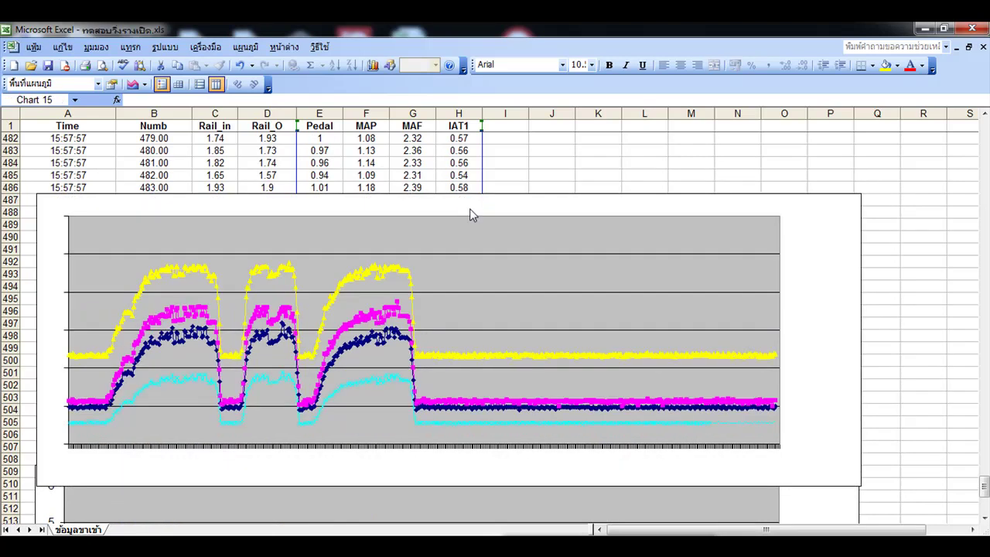
# - Compare the Pedal, MAP, MAF and IAT1 curves with the Rail_in and Rail_O curves in the chart beneath
pyautogui.scroll(-4, 481, 215)
pyautogui.scroll(2, 484, 220)
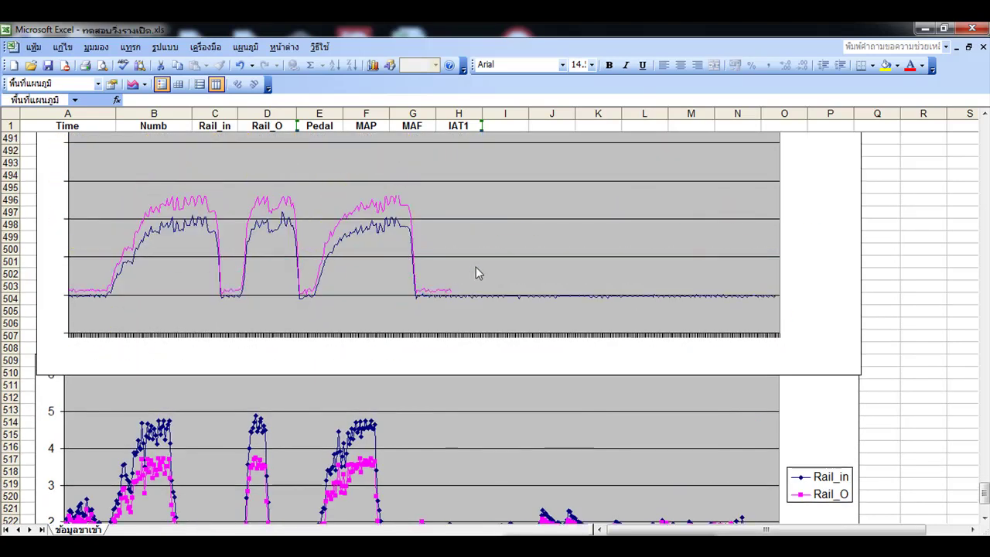
pyautogui.scroll(-2, 456, 288)
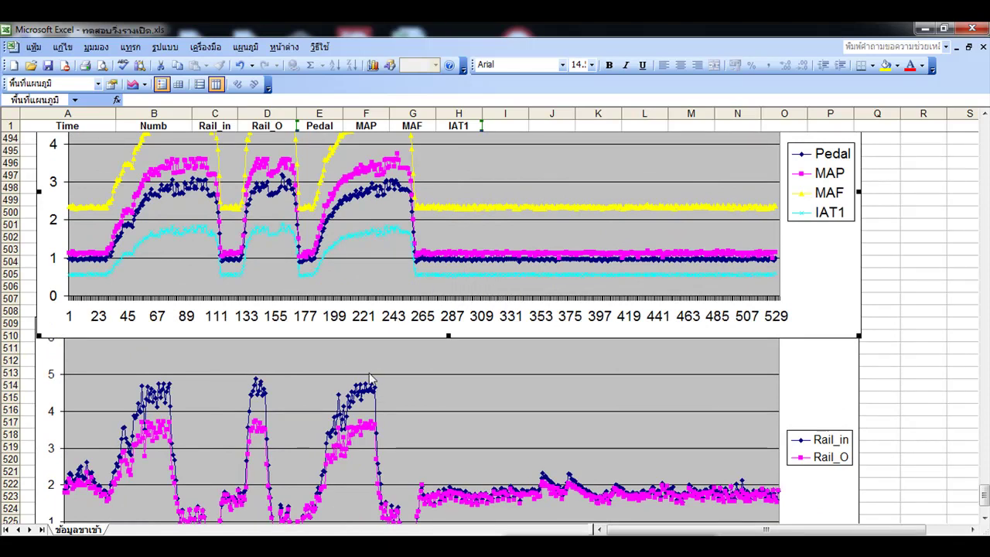
pyautogui.scroll(-1, 390, 341)
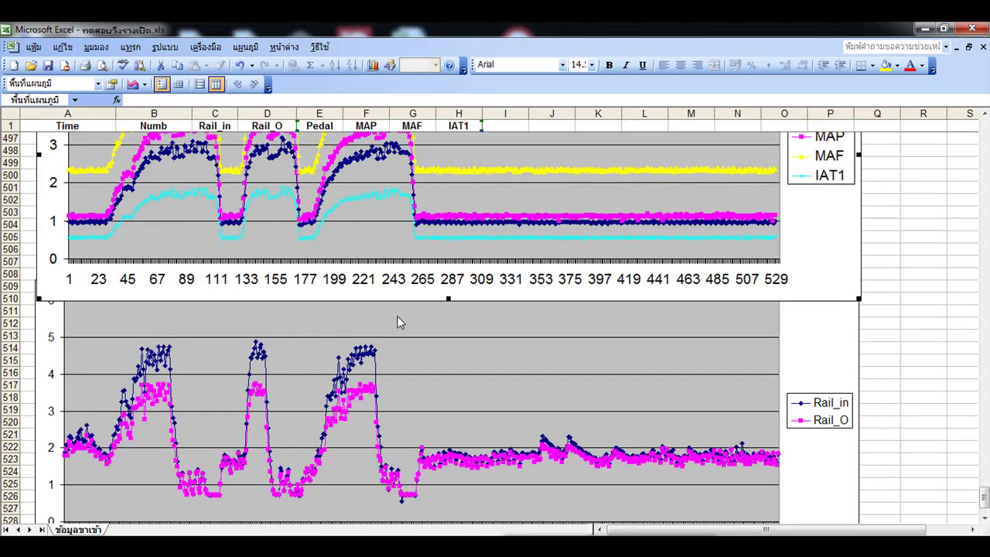
# - Examine the rises and drops of the Pedal, MAP, MAF and IAT1 curves against the Rail chart beneath
pyautogui.scroll(3, 517, 332)
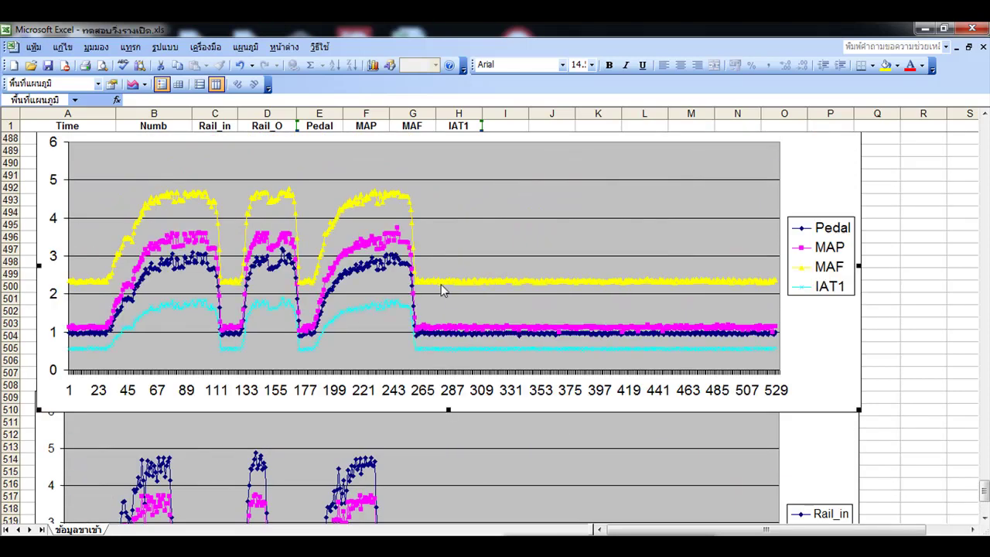
pyautogui.moveTo(439, 286)
pyautogui.moveTo(354, 313)
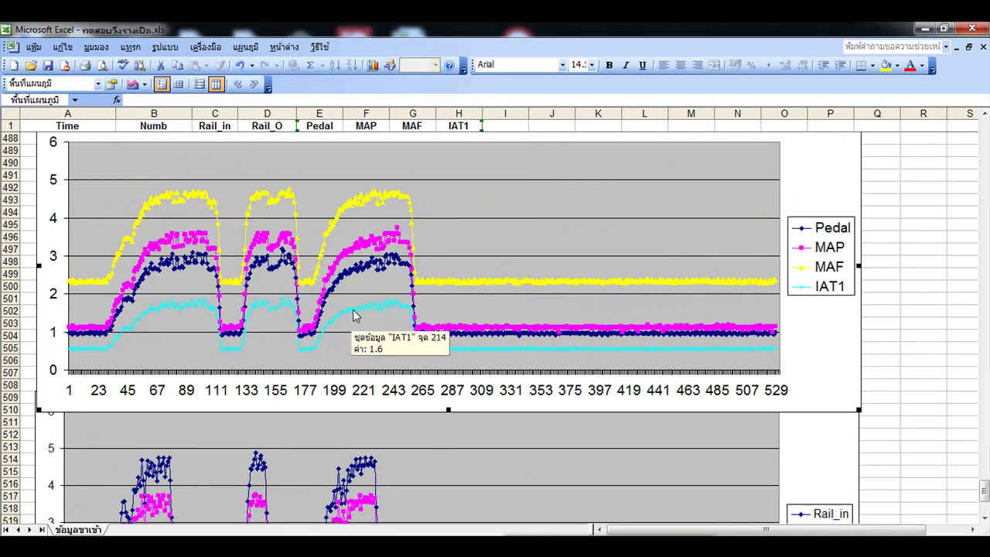
pyautogui.scroll(-1, 220, 328)
pyautogui.scroll(-2, 220, 329)
pyautogui.scroll(2, 216, 226)
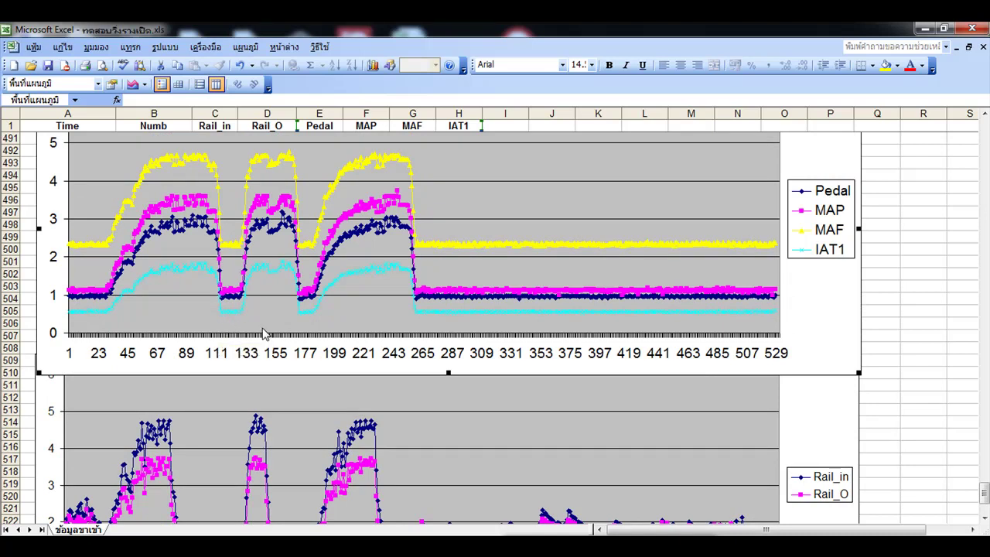
pyautogui.scroll(-2, 271, 320)
pyautogui.scroll(1, 274, 314)
pyautogui.scroll(2, 273, 317)
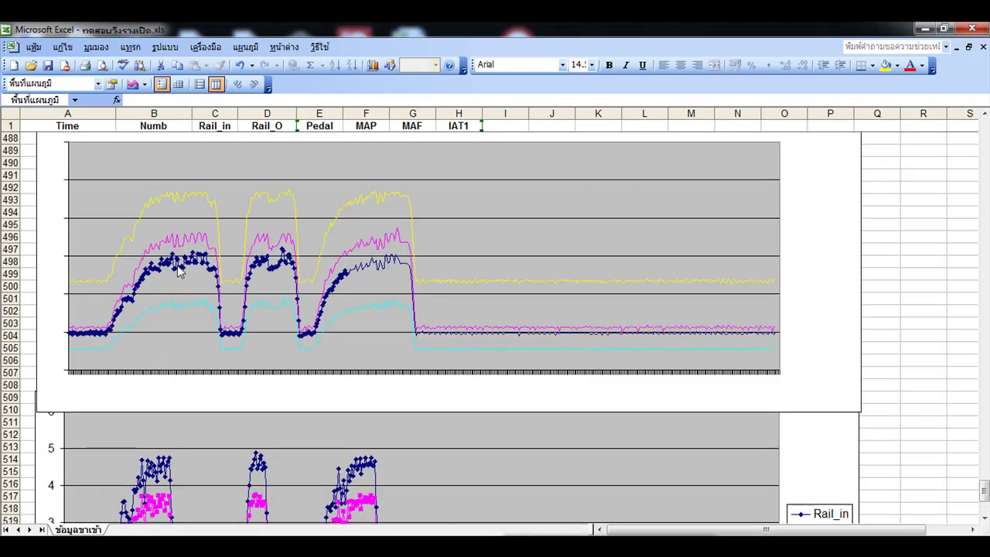
pyautogui.click(203, 304)
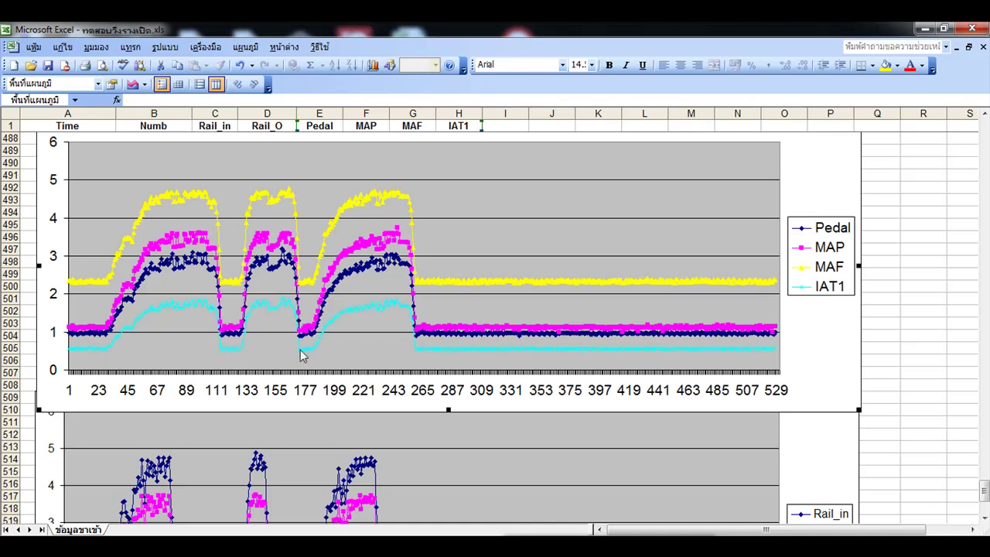
pyautogui.scroll(-1, 437, 325)
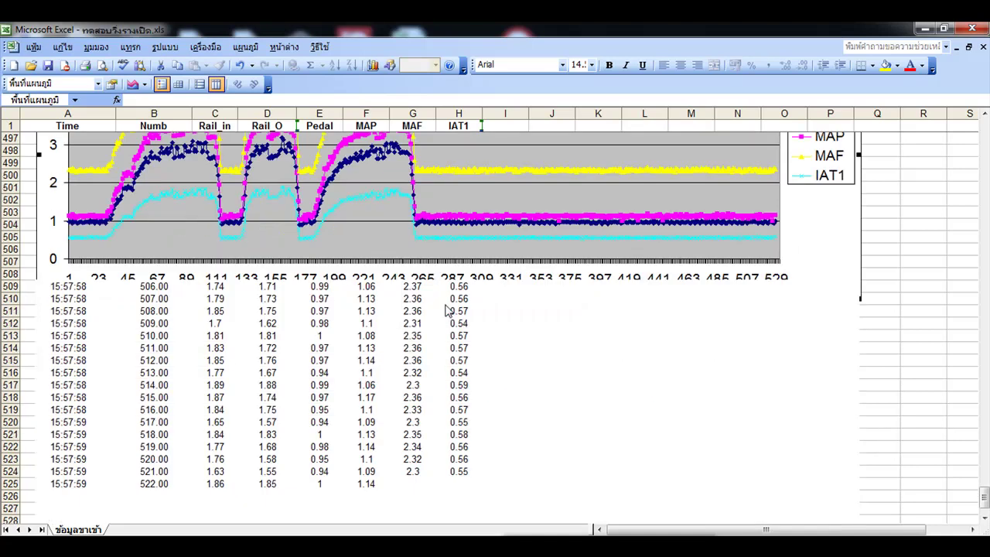
pyautogui.scroll(-2, 414, 325)
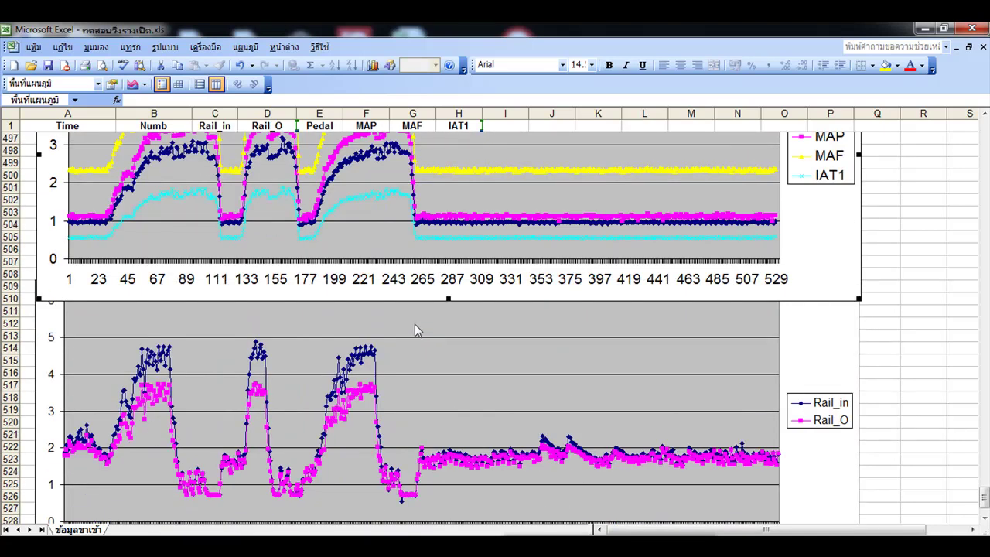
pyautogui.scroll(2, 415, 325)
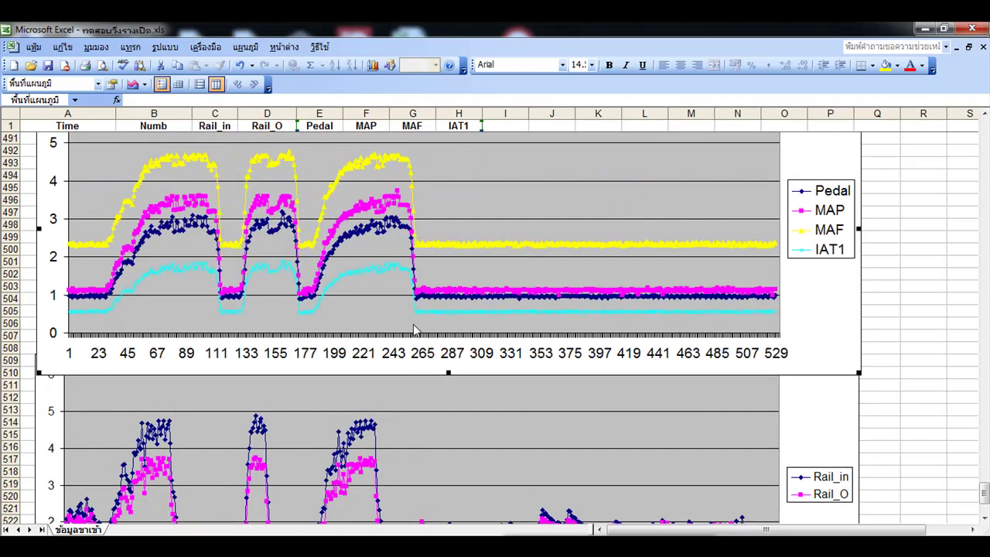
# - Select the MAF, MAP, Pedal and IAT1 series one after another in the upper chart to inspect each curve
pyautogui.click(219, 182)
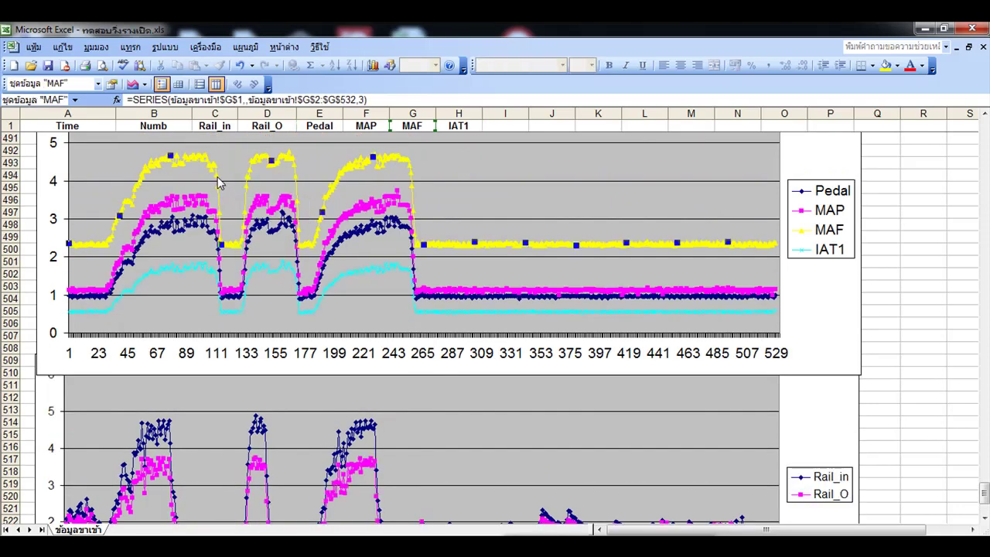
pyautogui.click(215, 216)
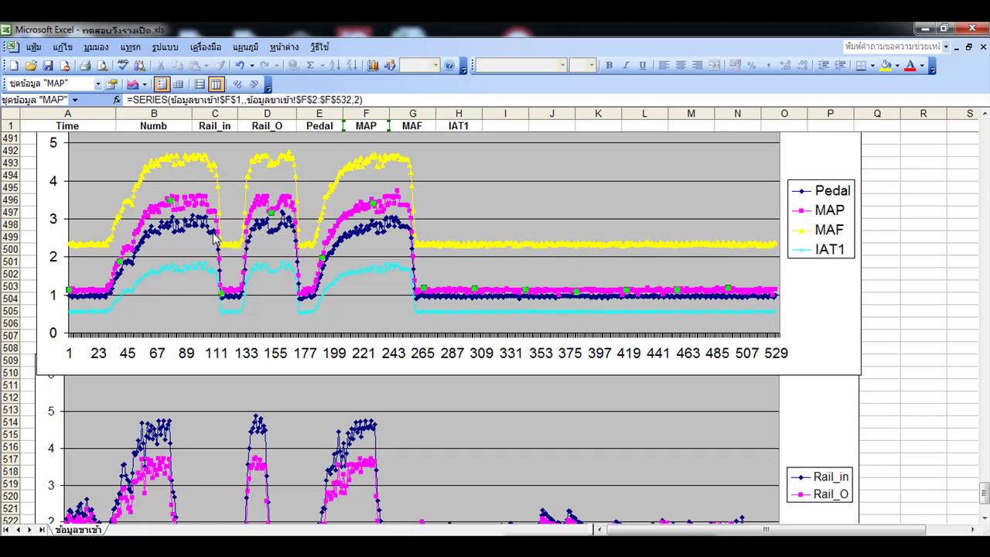
pyautogui.click(213, 236)
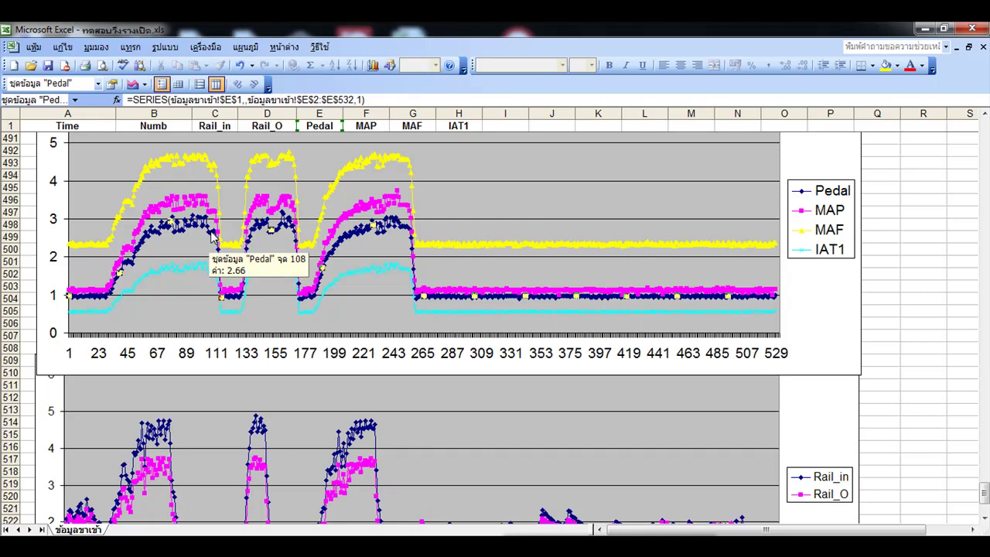
pyautogui.click(203, 269)
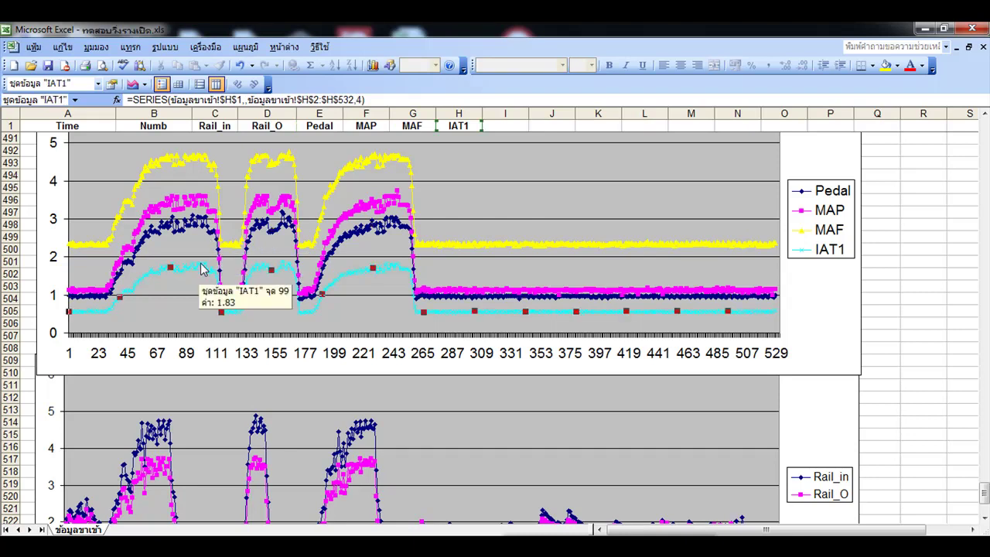
# - Inspect the Rail_in and Rail_O series in the lower chart around their high sections and check them against the legend
pyautogui.scroll(-3, 205, 269)
pyautogui.click(259, 315)
pyautogui.click(260, 319)
pyautogui.click(263, 318)
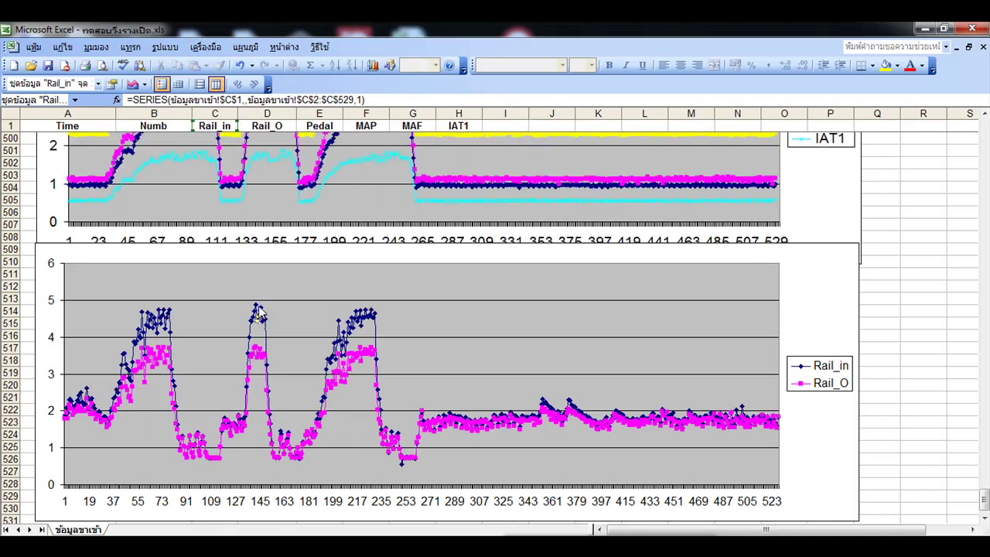
pyautogui.scroll(2, 264, 263)
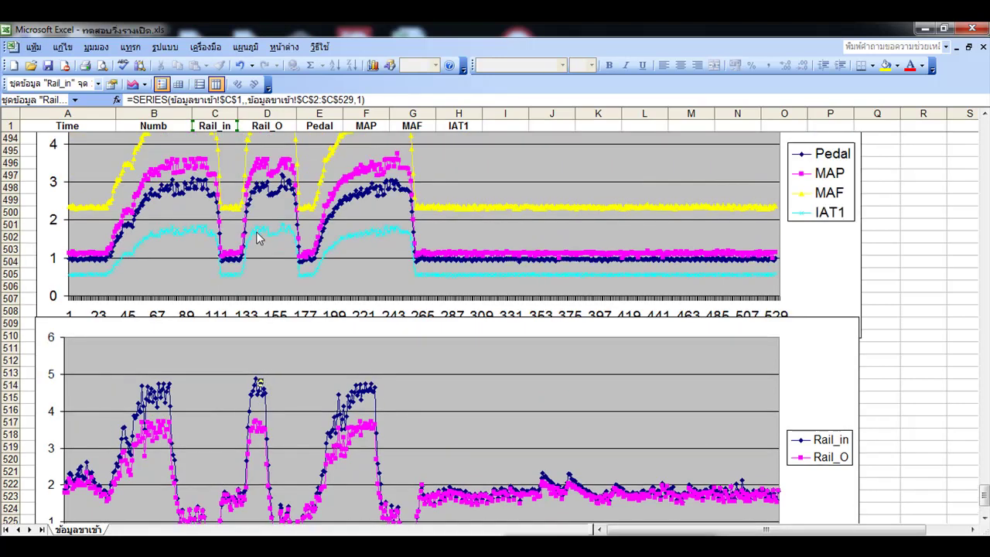
pyautogui.scroll(-3, 259, 238)
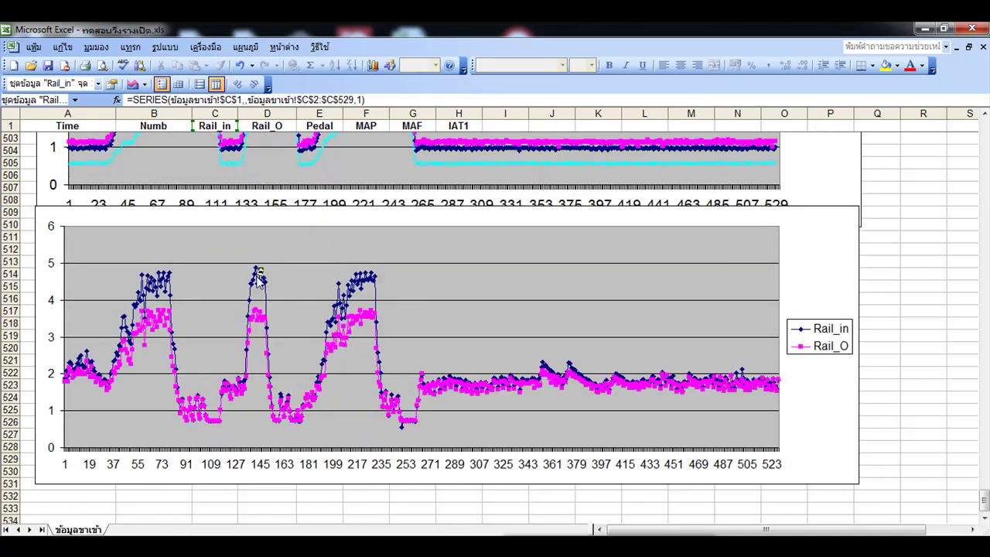
pyautogui.click(822, 334)
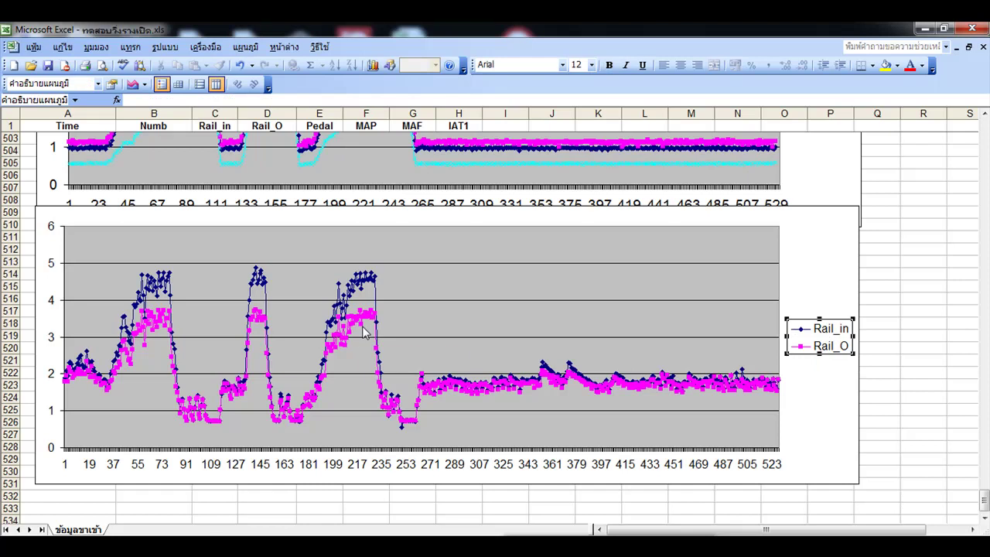
pyautogui.moveTo(355, 325)
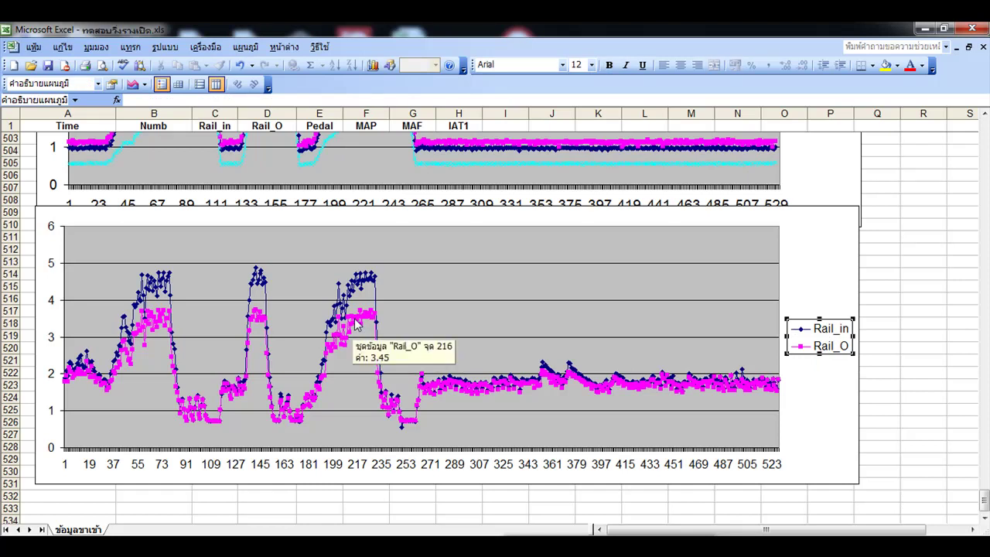
pyautogui.click(354, 325)
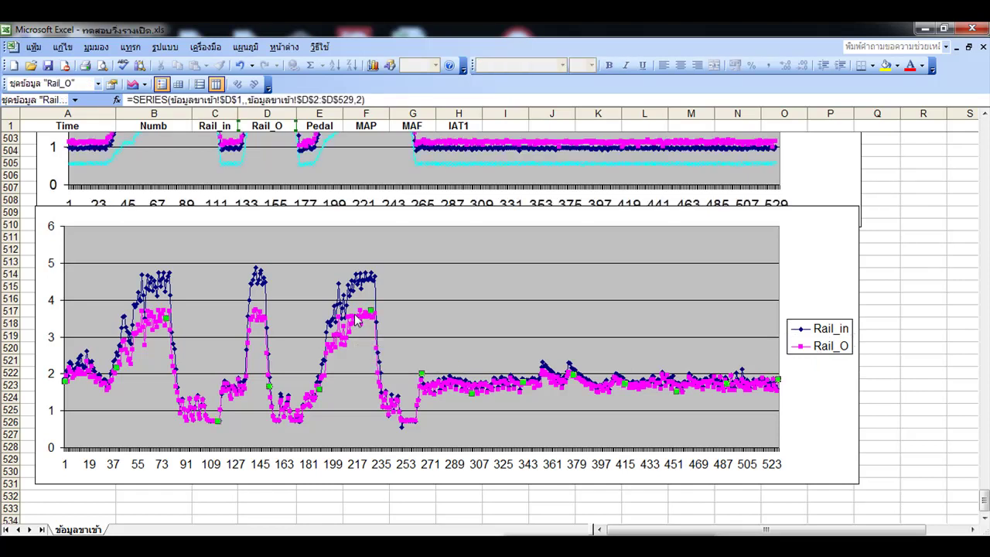
# - Move the Rail chart down to about rows 515 to 537, clear of the Pedal, MAP, MAF and IAT1 chart
pyautogui.moveTo(379, 213); pyautogui.dragTo(382, 290)
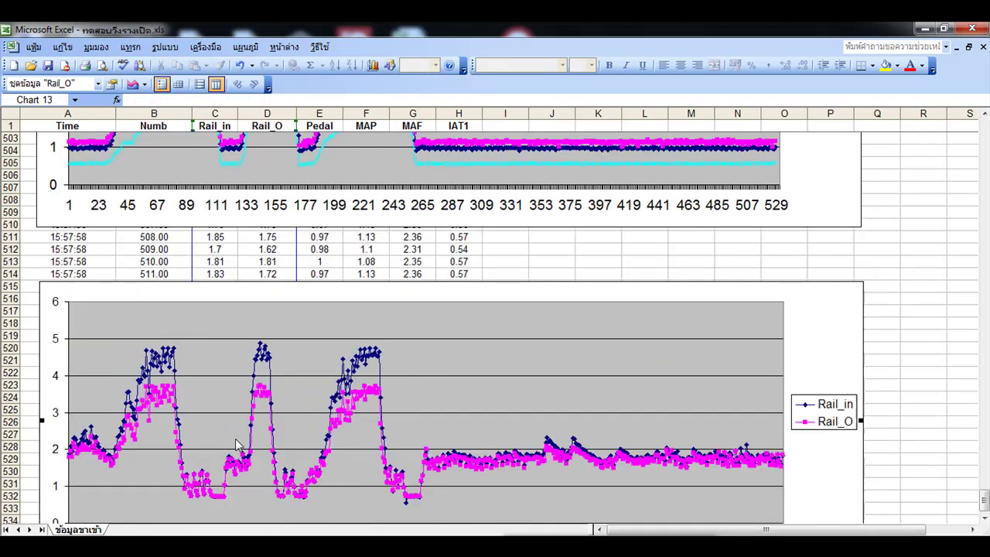
pyautogui.scroll(-4, 250, 426)
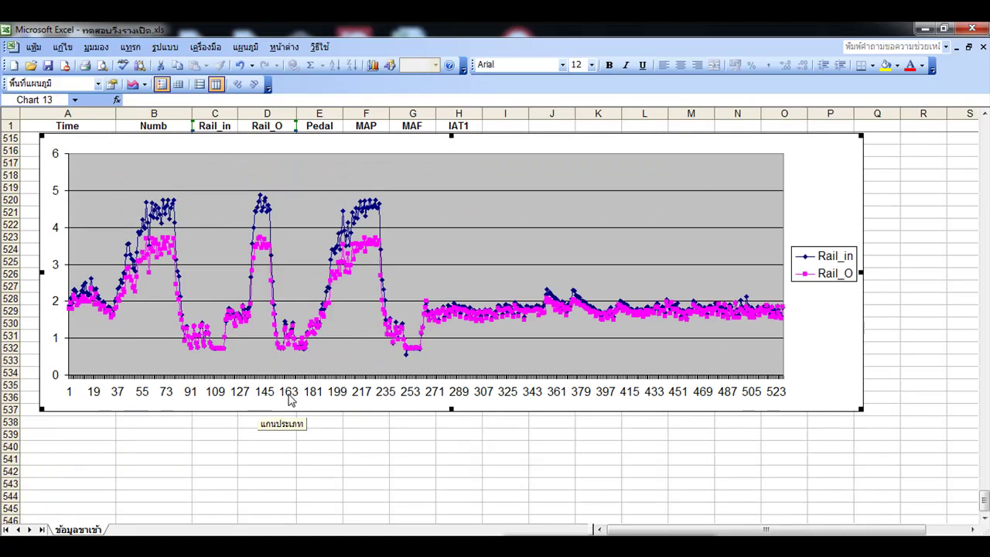
# - Insert a line chart with markers from the rail data in C127:D190 and enlarge it over about columns A to Q, rows 177 to 205
pyautogui.scroll(20, 290, 398)
pyautogui.scroll(20, 284, 329)
pyautogui.scroll(20, 284, 329)
pyautogui.scroll(17, 287, 323)
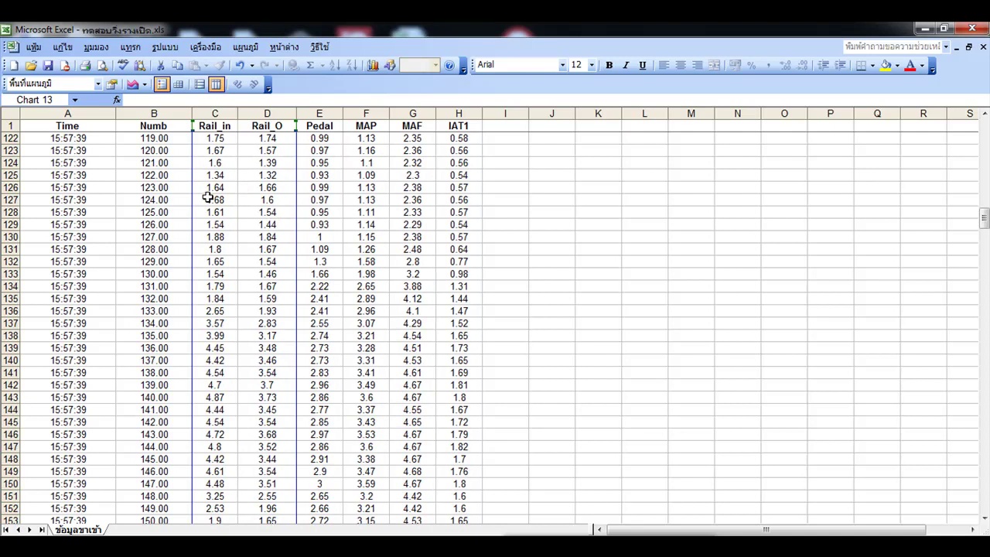
pyautogui.moveTo(207, 198); pyautogui.dragTo(268, 313)
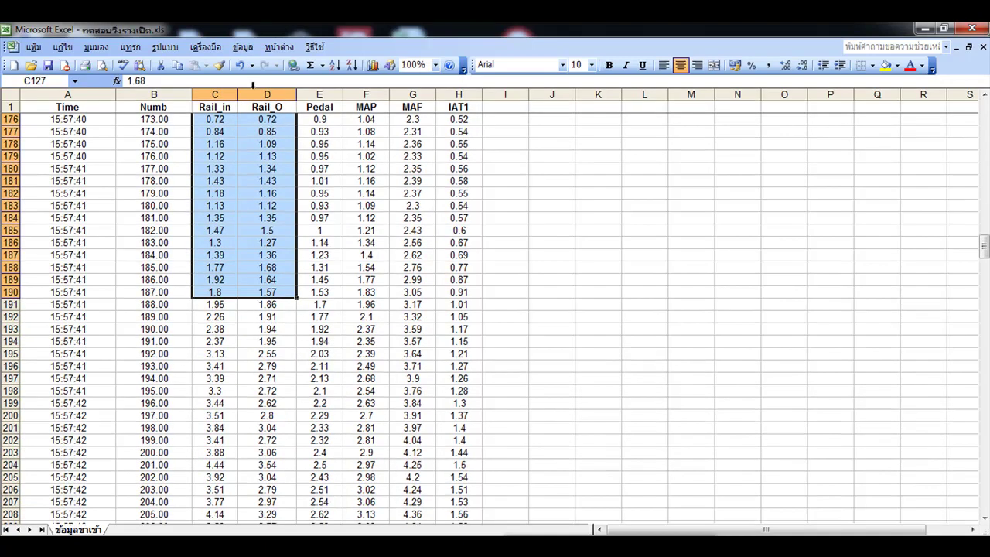
pyautogui.click(373, 65)
pyautogui.click(421, 263)
pyautogui.click(651, 452)
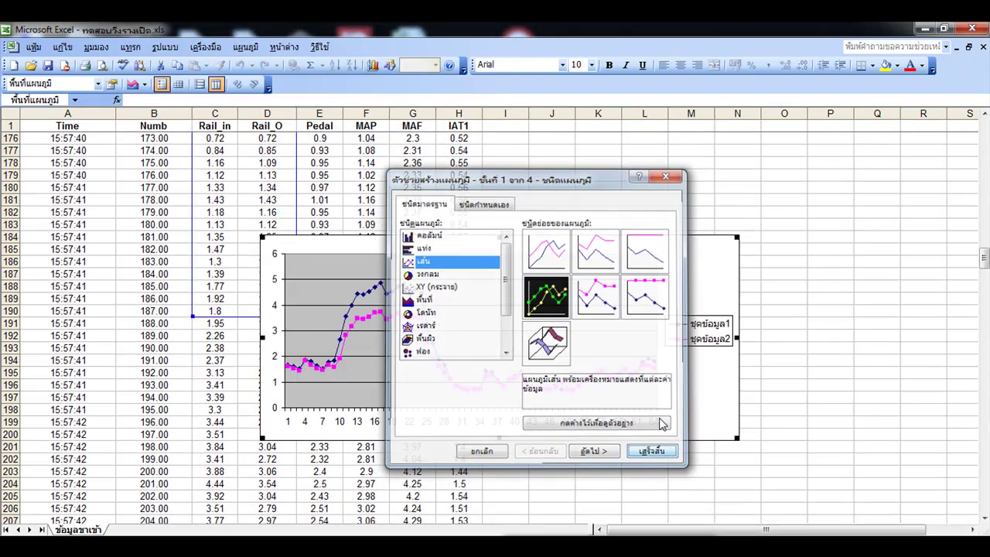
pyautogui.moveTo(261, 236); pyautogui.dragTo(62, 149)
pyautogui.moveTo(738, 437); pyautogui.dragTo(901, 497)
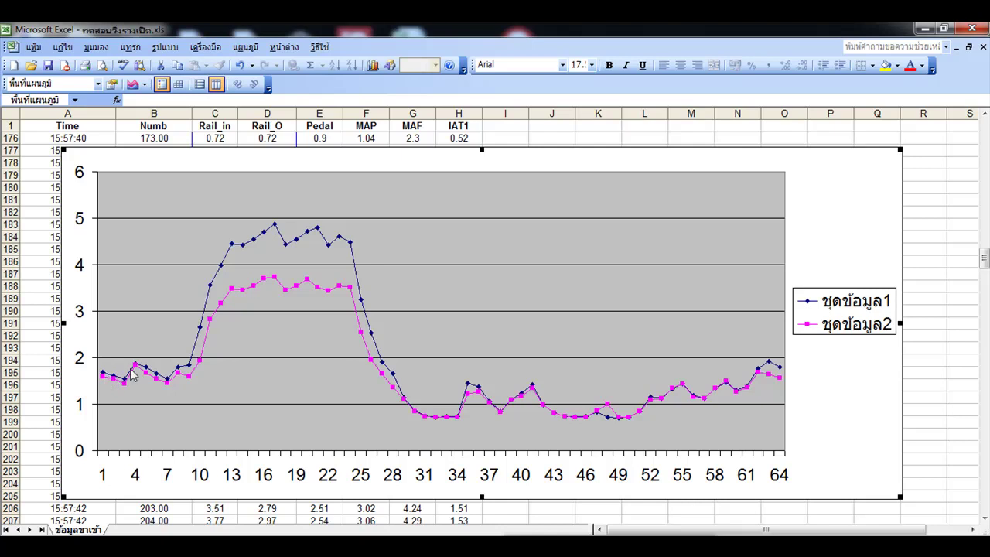
# - Read the point values along the two rail curves in the new chart, from point 1 to point 35
pyautogui.click(104, 379)
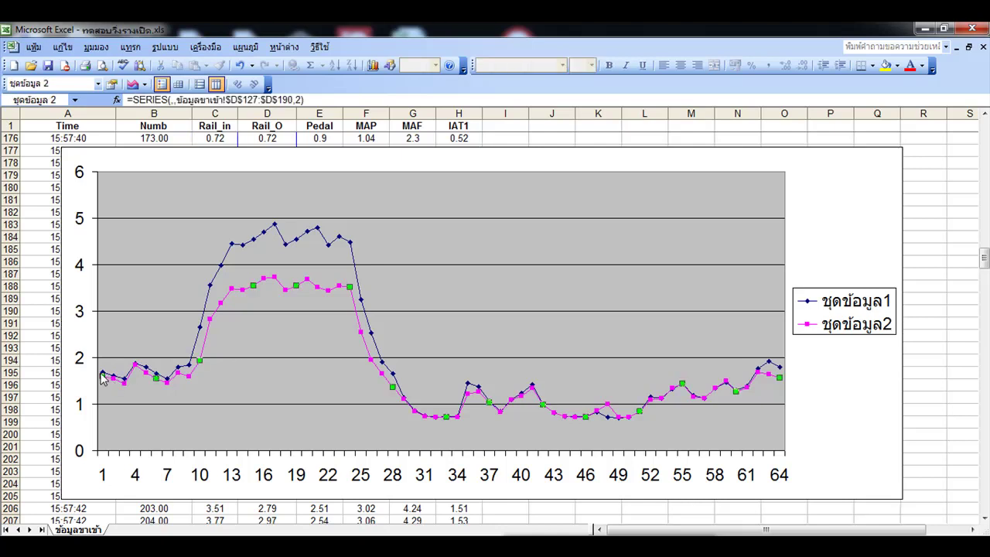
pyautogui.moveTo(104, 376)
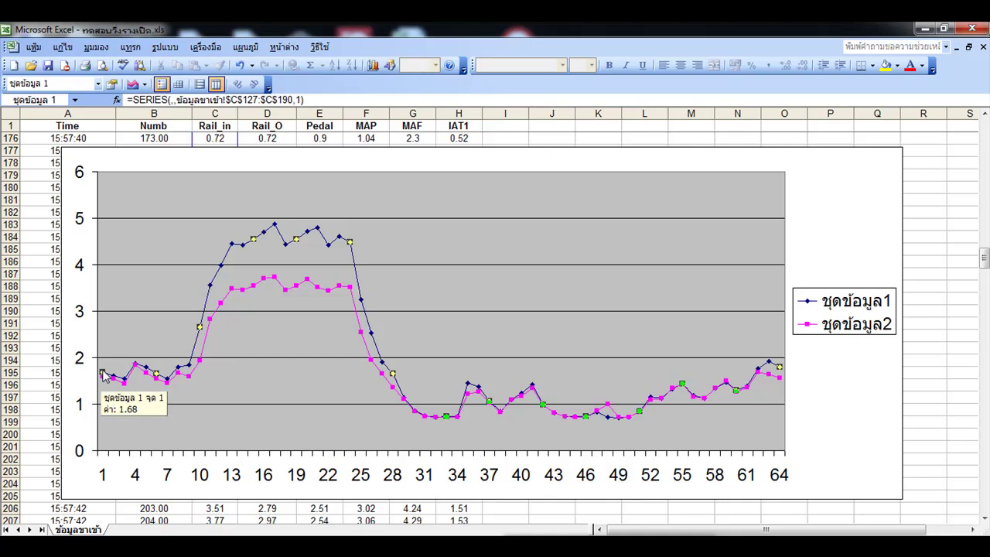
pyautogui.click(122, 379)
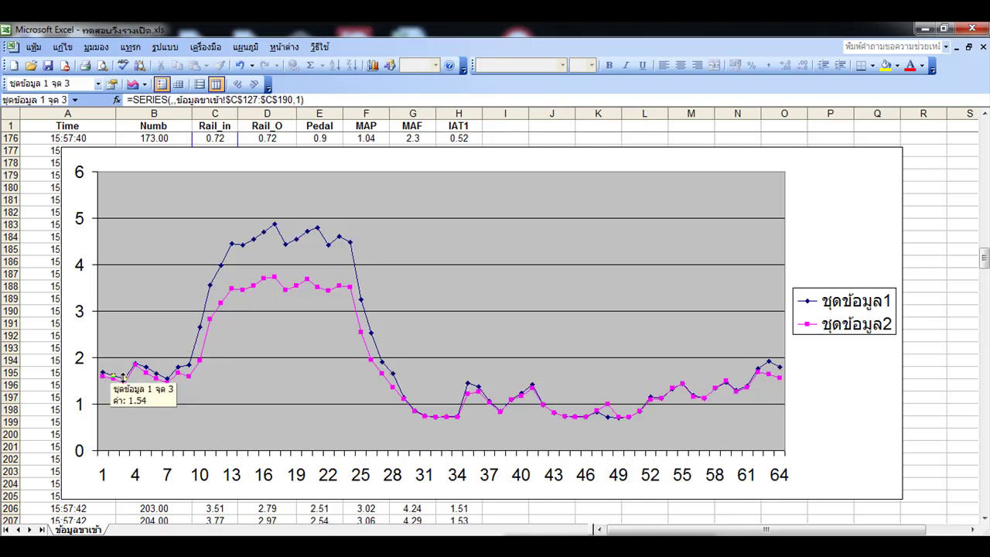
pyautogui.moveTo(137, 368)
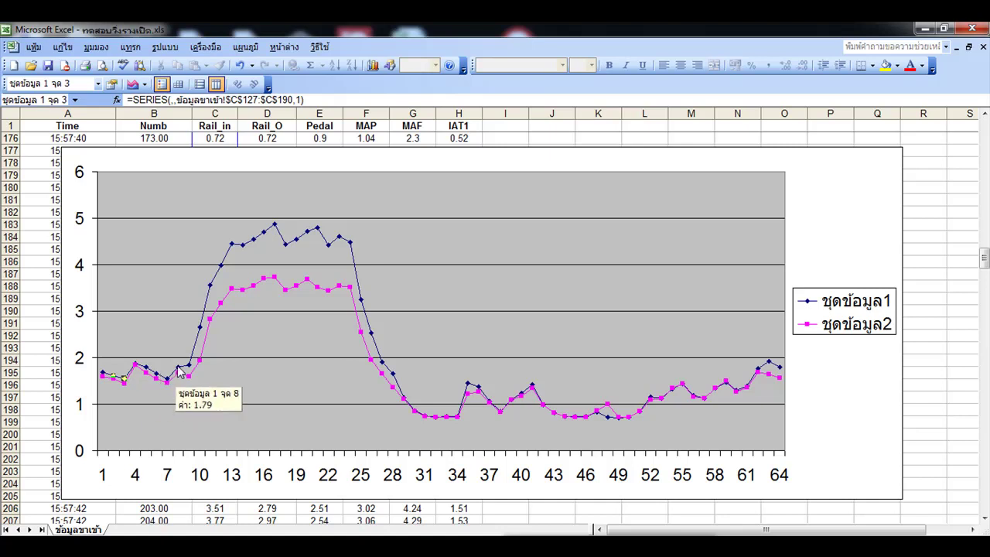
pyautogui.moveTo(188, 369)
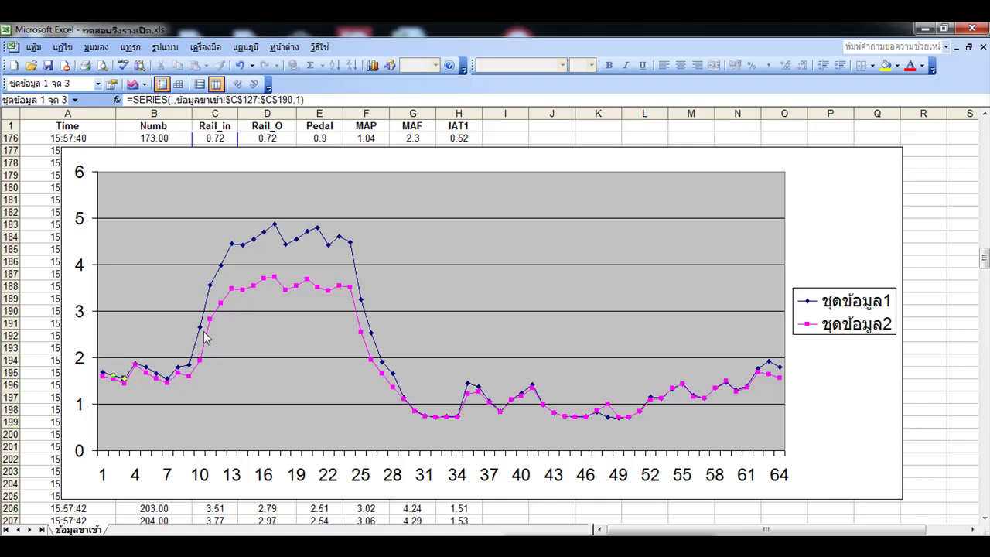
pyautogui.moveTo(201, 330)
pyautogui.moveTo(209, 292)
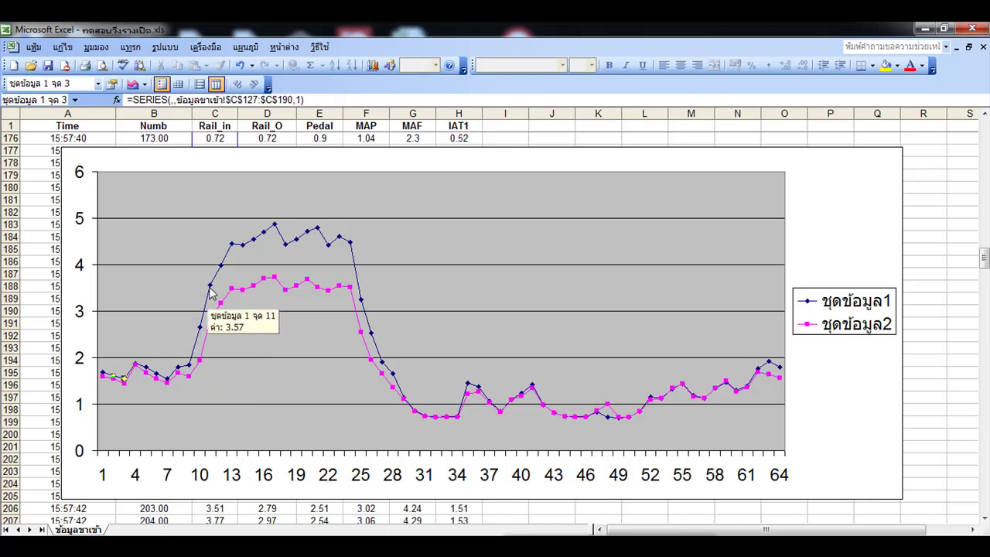
pyautogui.moveTo(222, 270)
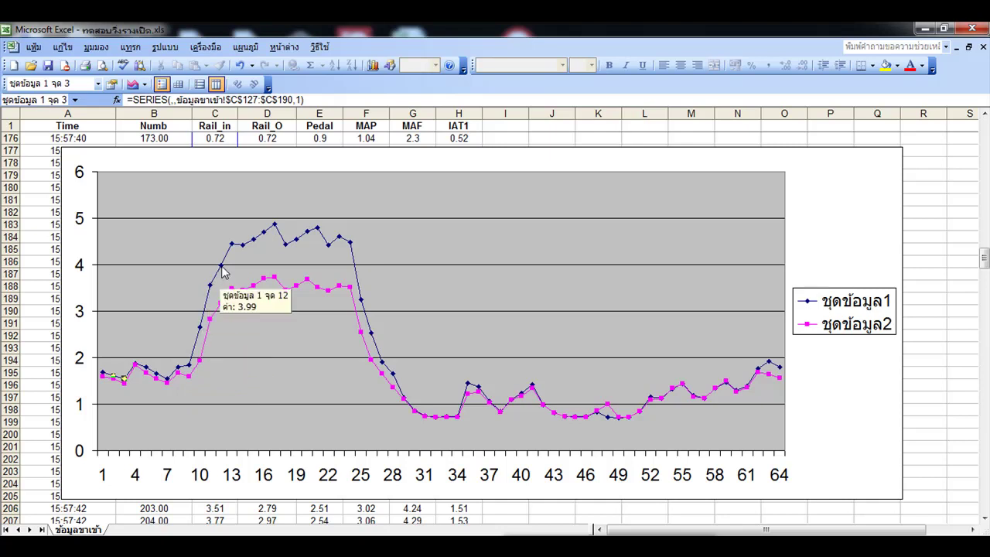
pyautogui.moveTo(243, 246)
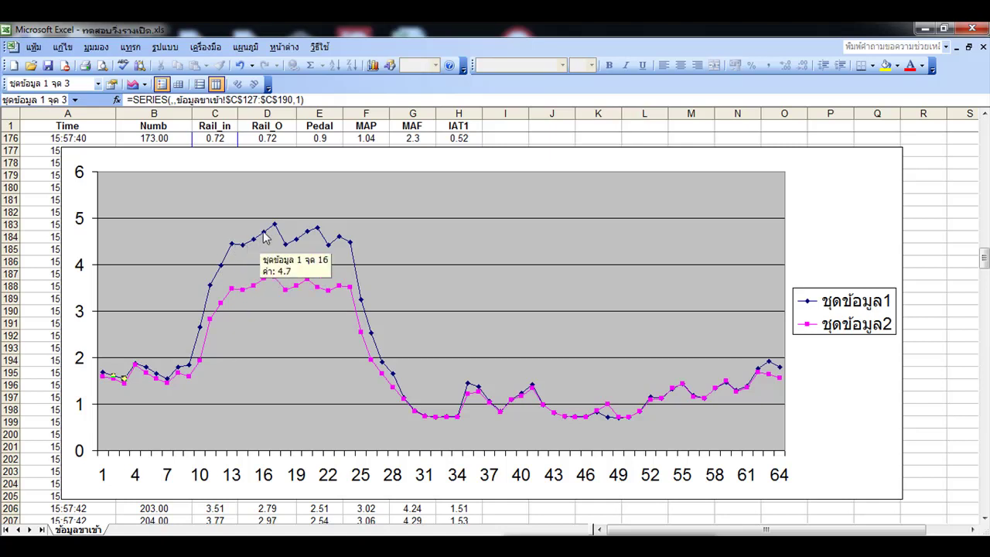
pyautogui.moveTo(276, 232)
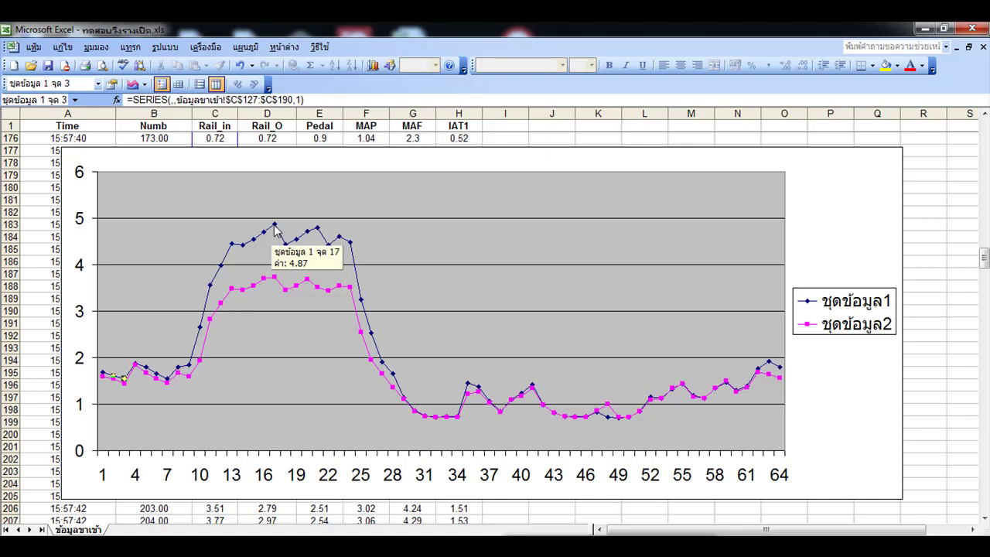
pyautogui.moveTo(302, 245)
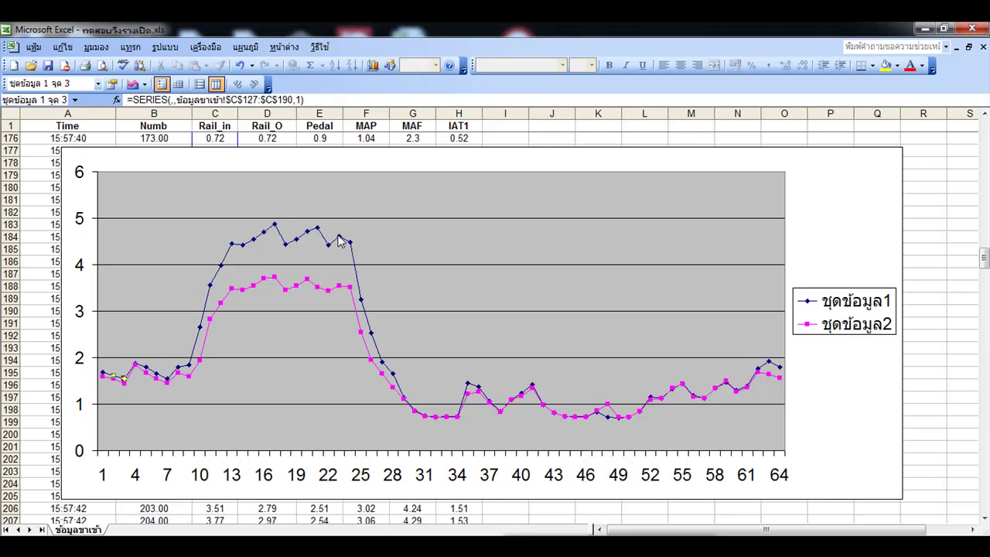
pyautogui.moveTo(349, 244)
pyautogui.moveTo(361, 304)
pyautogui.moveTo(457, 421)
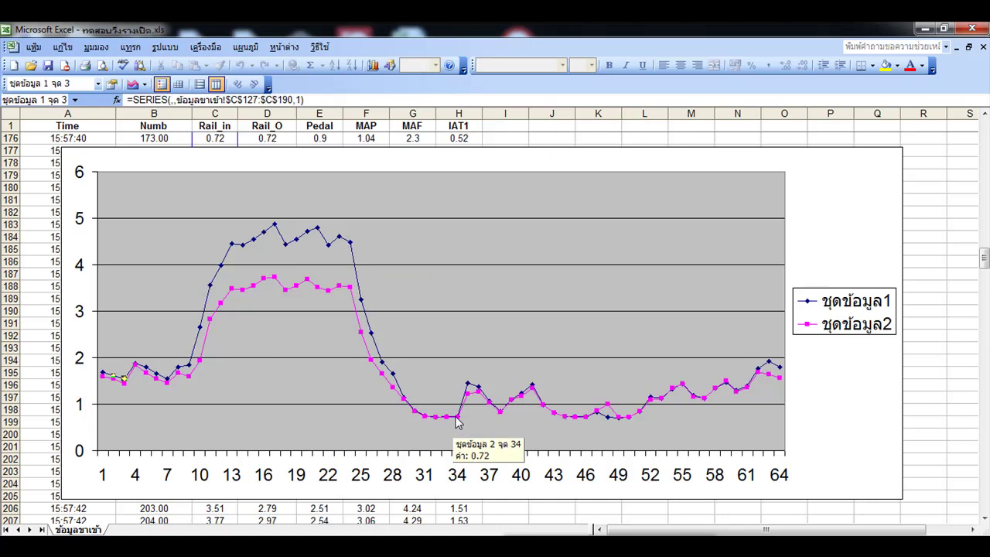
pyautogui.moveTo(468, 386)
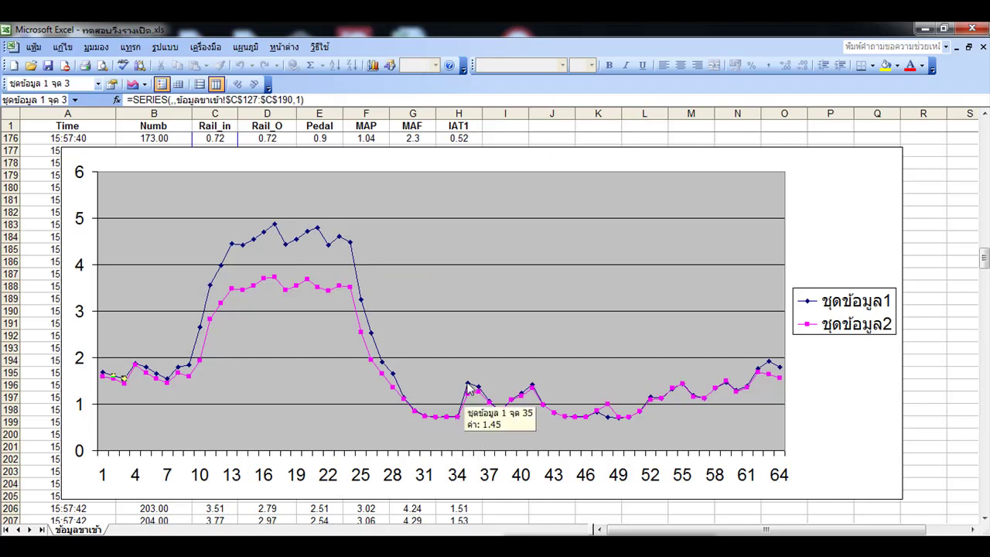